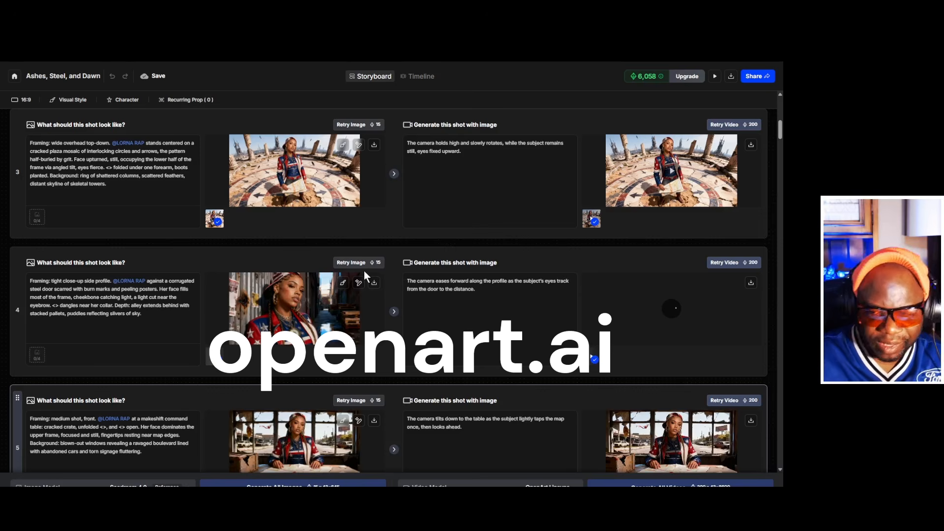
# Review the generated images and videos of the storyboard shots from shot 3 on, through the last shot, 43.
pyautogui.scroll(-3, 364, 271)
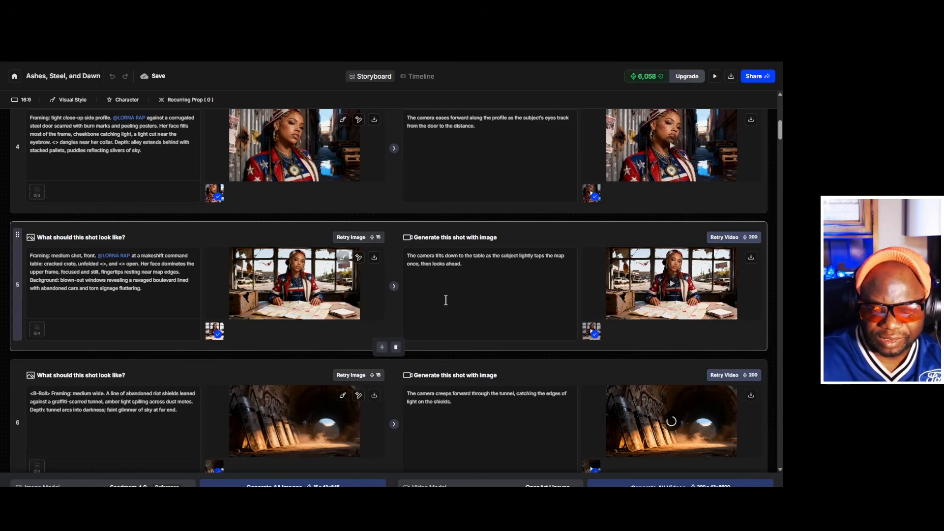
pyautogui.scroll(-6, 619, 258)
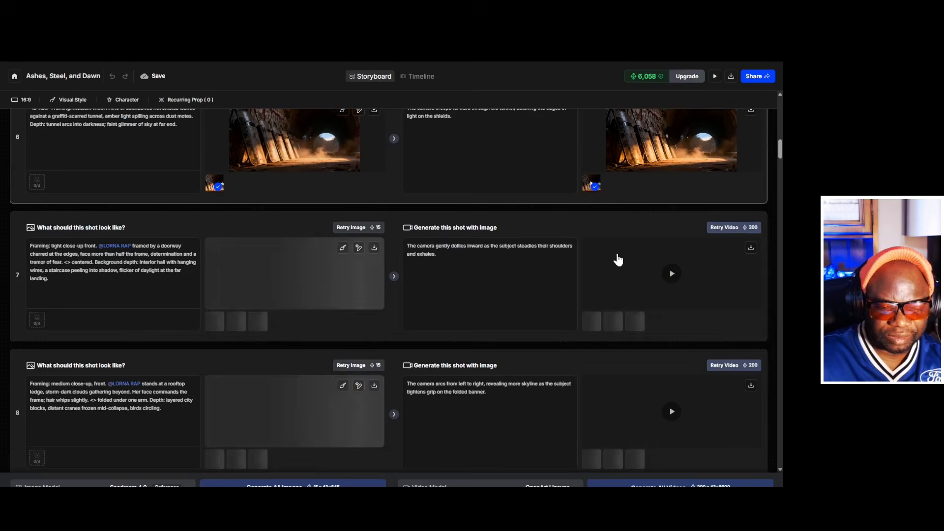
pyautogui.scroll(-2, 615, 259)
pyautogui.scroll(-1, 614, 259)
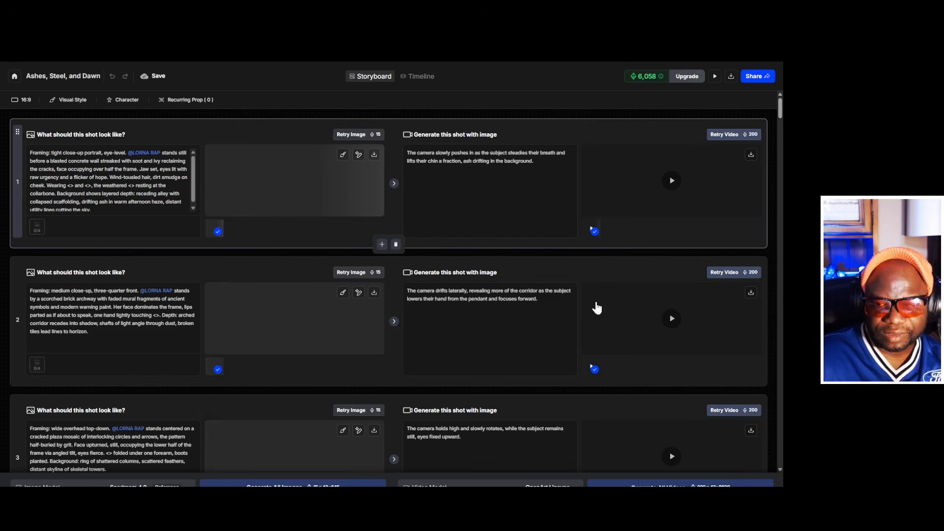
pyautogui.scroll(-20, 588, 274)
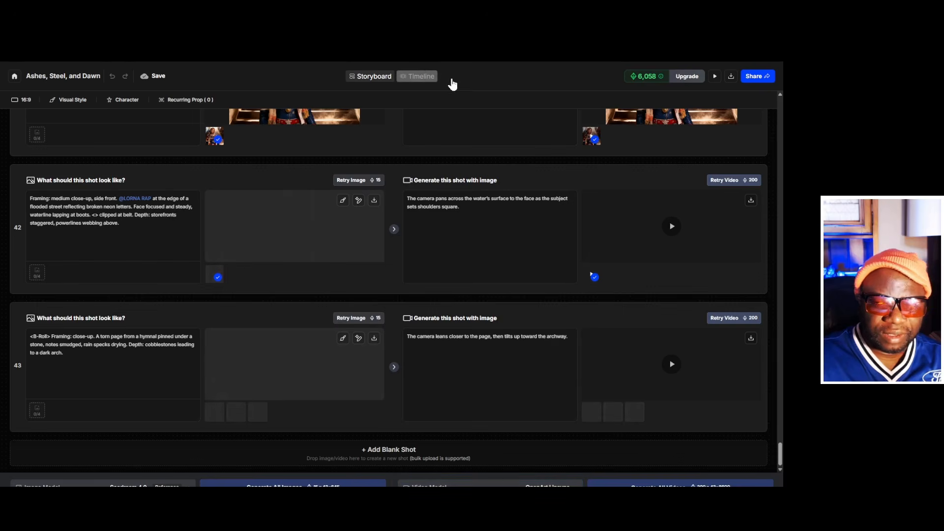
# Open the project's timeline view, dismiss the pro tip, and turn off the caption display.
pyautogui.click(415, 78)
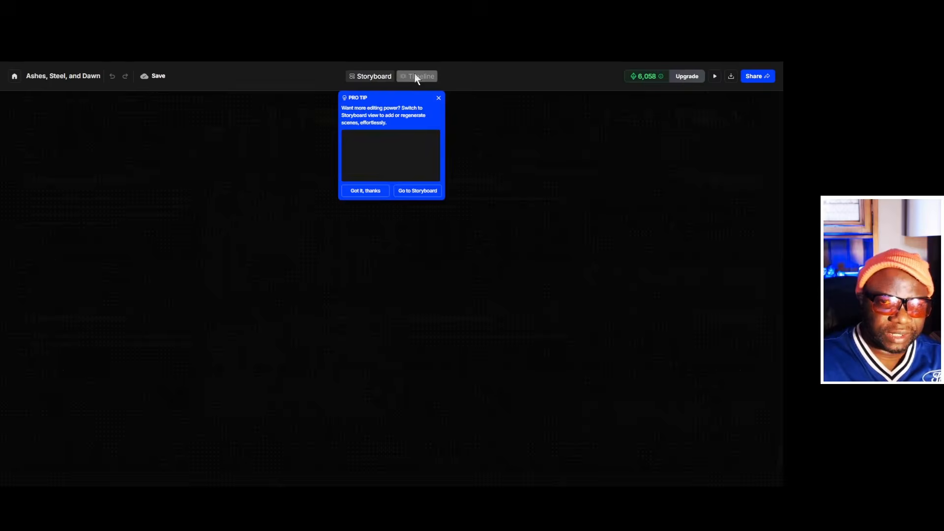
pyautogui.click(438, 98)
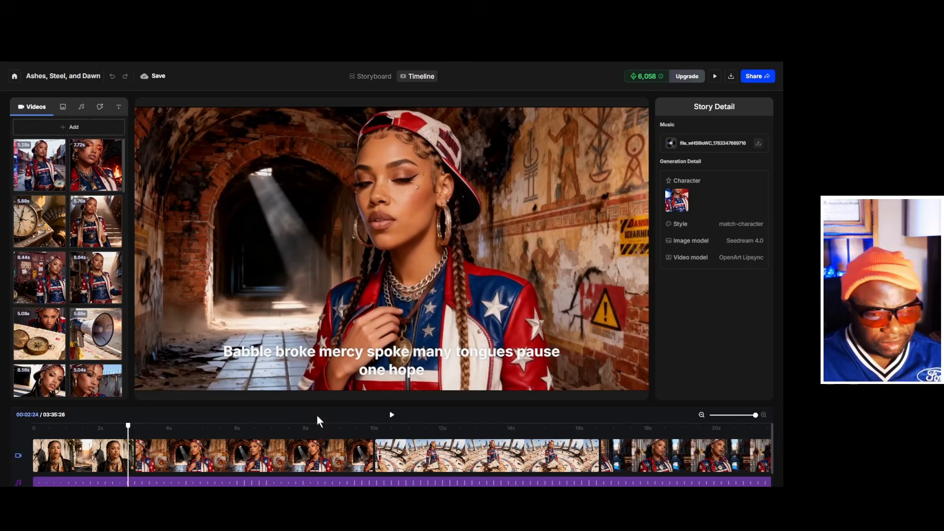
pyautogui.click(344, 352)
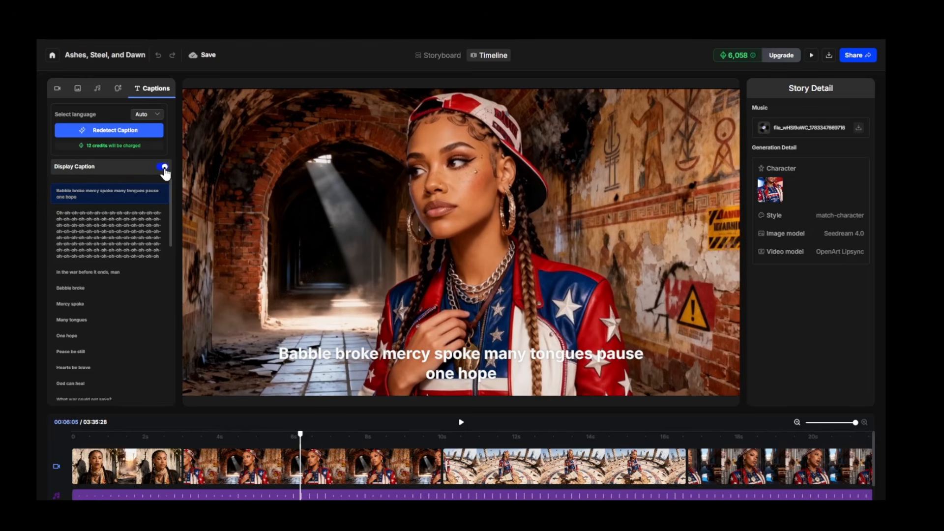
pyautogui.click(163, 168)
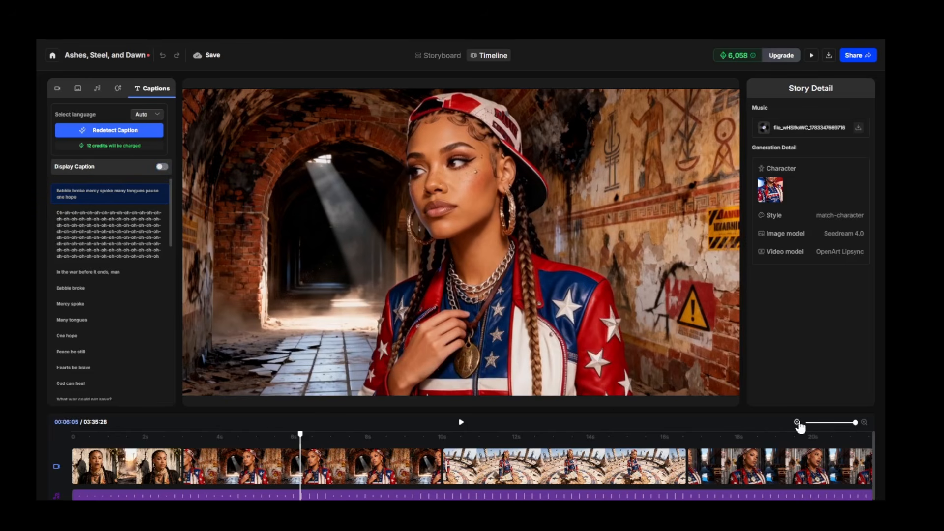
# Export the final video from the timeline as an MP4 download, leaving watermark removal off.
pyautogui.click(797, 423)
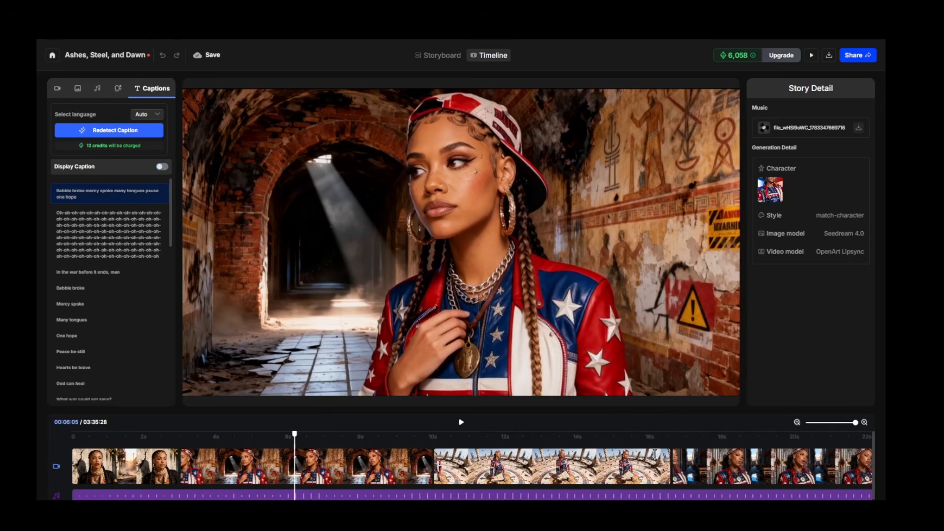
pyautogui.click(655, 455)
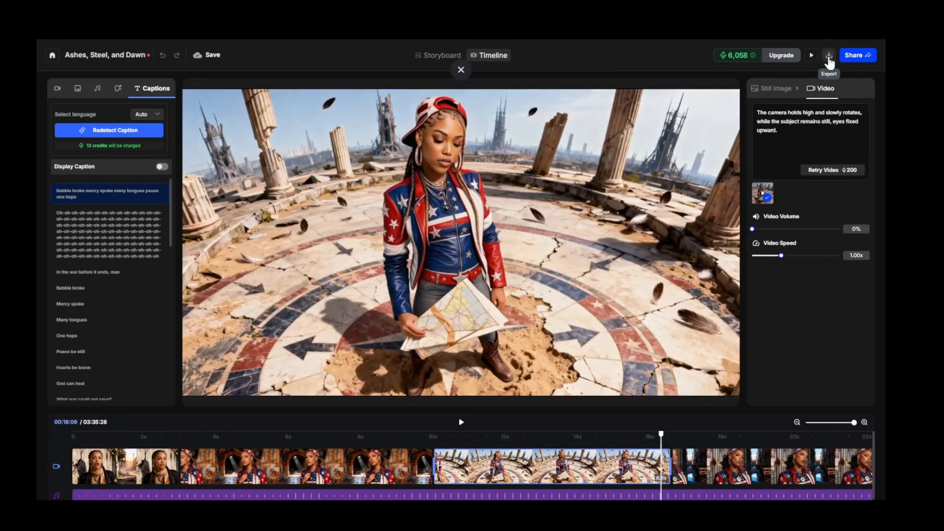
pyautogui.click(829, 58)
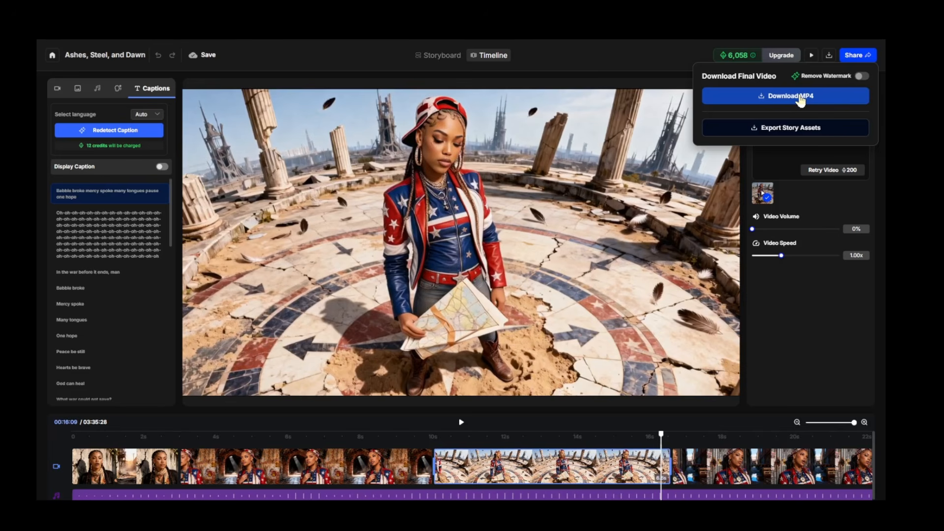
pyautogui.click(800, 99)
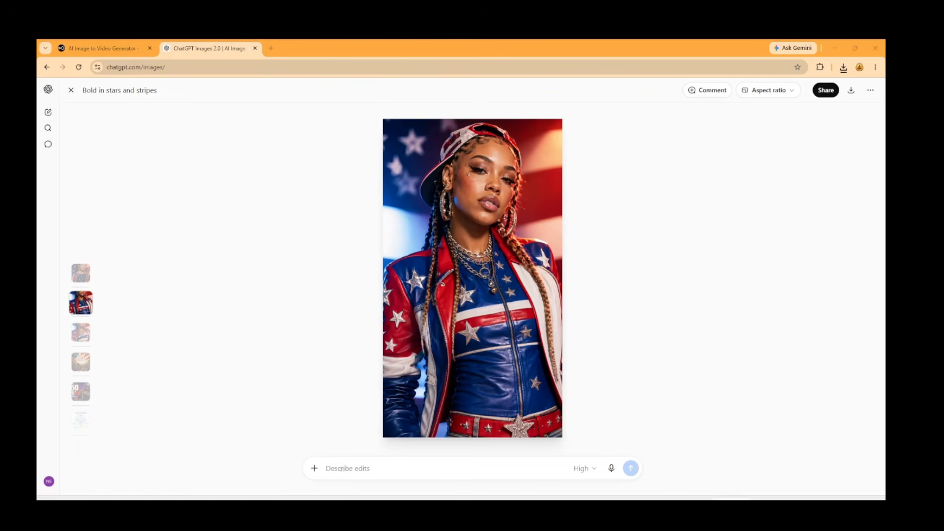
# In ChatGPT, prompt the portrait edit "PUT THE MODEL ON A BIKE RACING DOWN THE BLVD WITH PALM TREES. COOL CHILL WEATHER. 16X9".
pyautogui.click(385, 470)
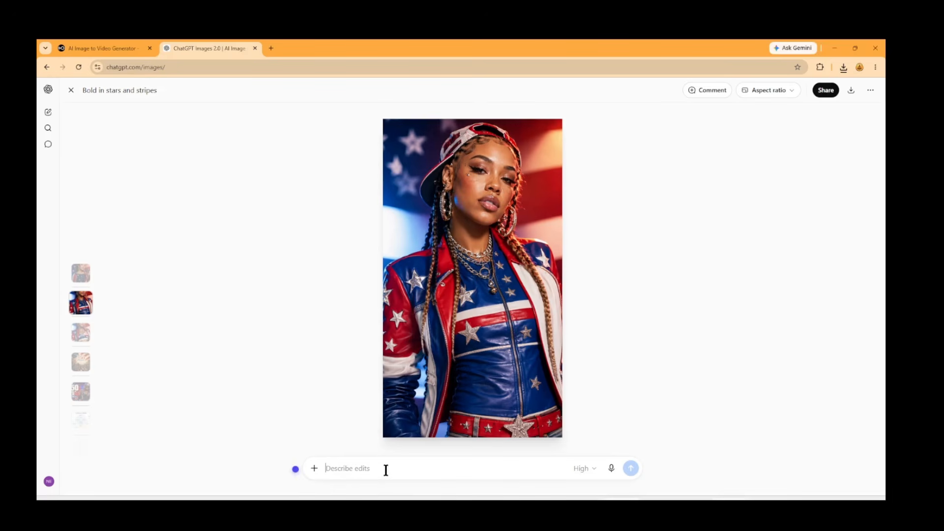
pyautogui.write('pUT THE MODEL ON A BIKE ')
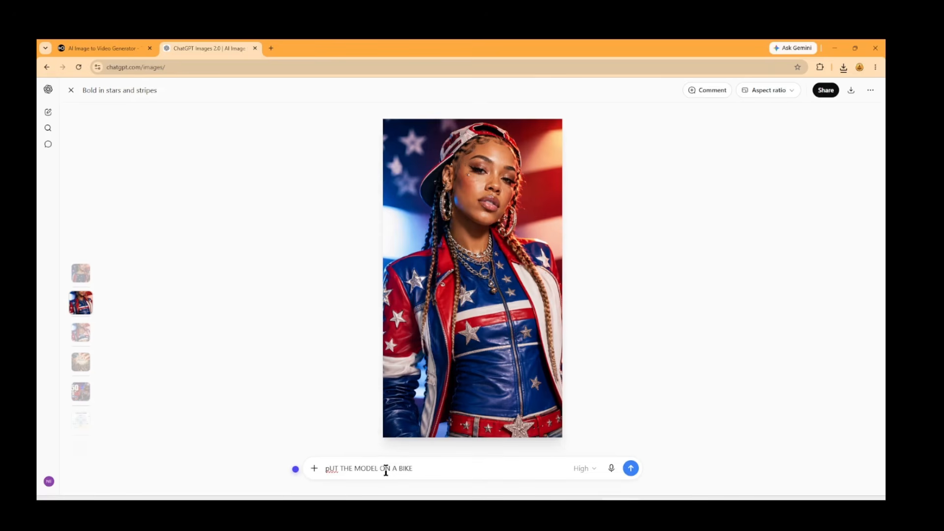
pyautogui.write('RACING DOWN THE BLVD WITH PALM')
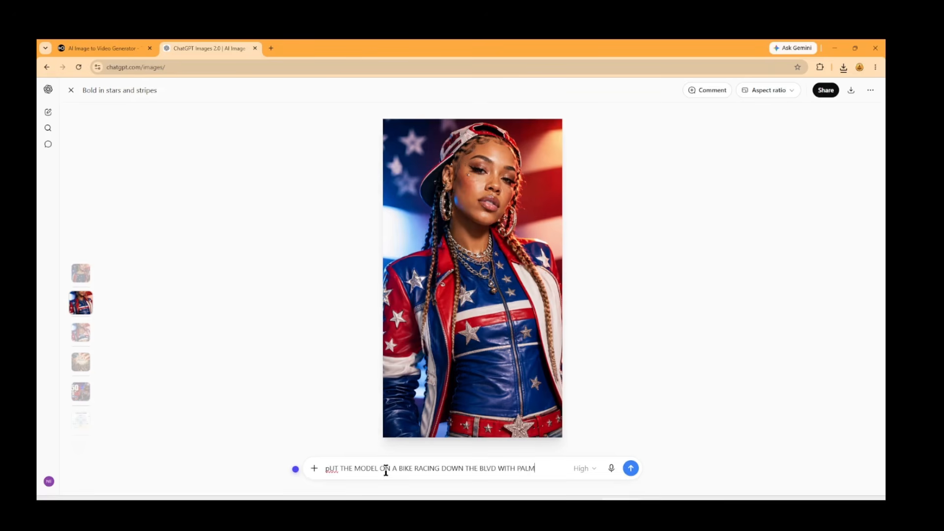
pyautogui.write(' TREES. COOL ')
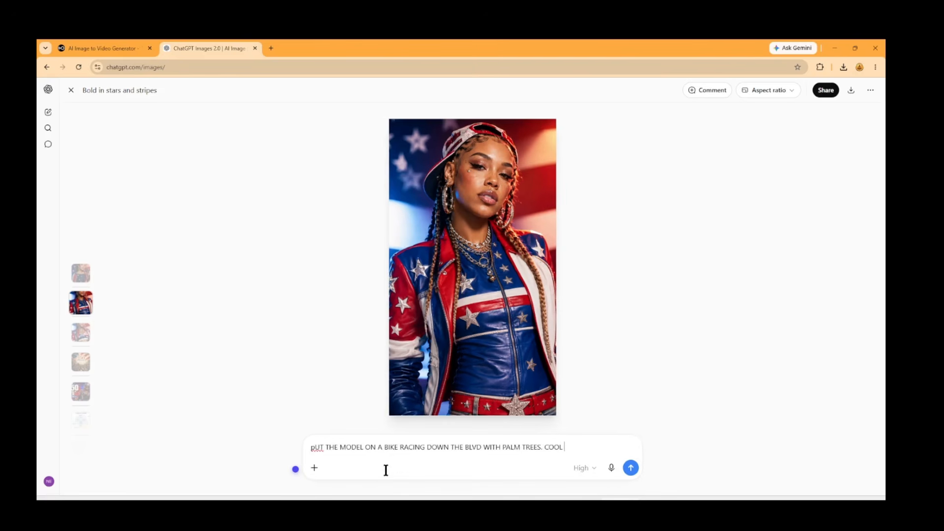
pyautogui.write('CHILL WEATHER.  NOON')
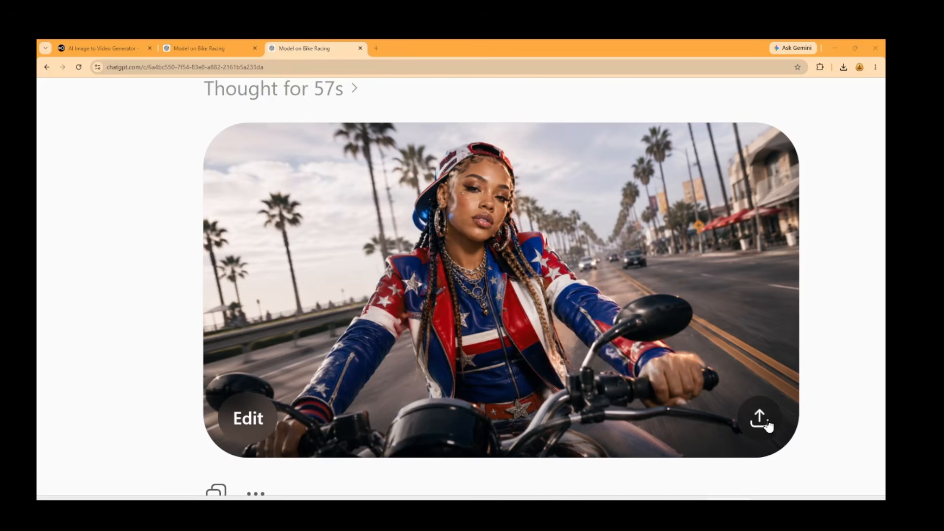
# Download the generated motorcycle image from its sharing options and close the share dialog.
pyautogui.click(762, 421)
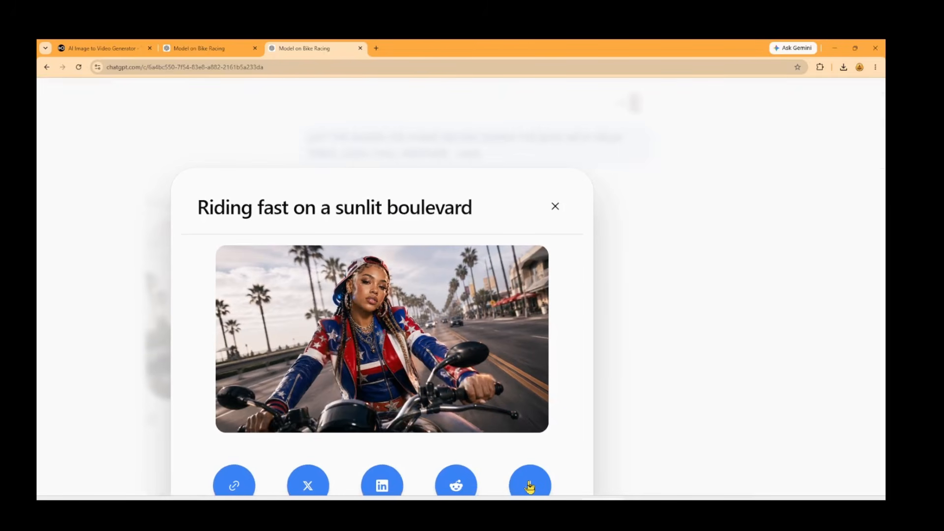
pyautogui.click(529, 486)
pyautogui.click(555, 212)
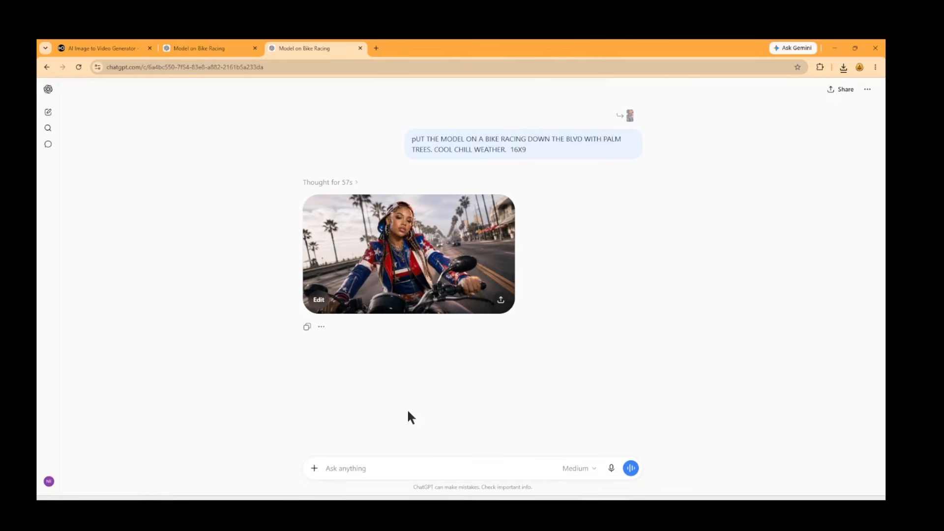
# Copy the bike prompt, change it to a red, white and blue patriotic stars and stripes Bugatti car, and send it.
pyautogui.tripleClick(518, 143)
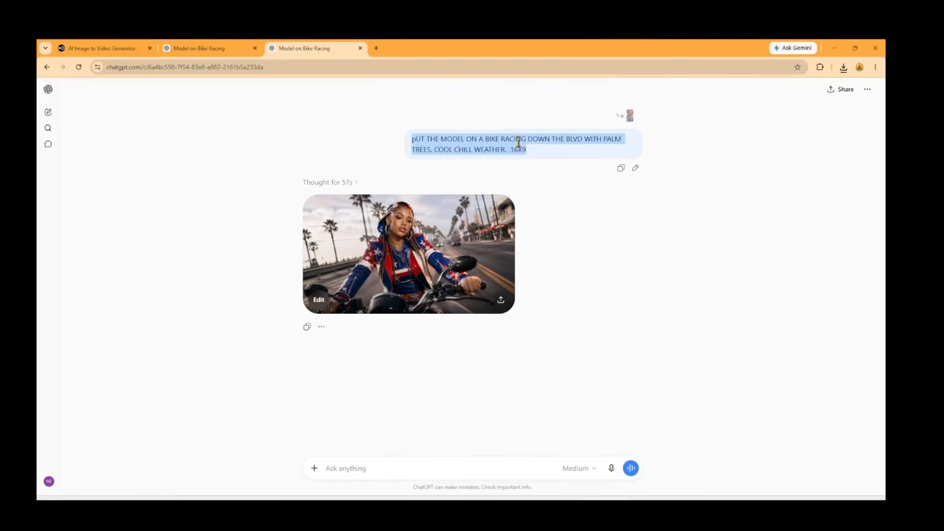
pyautogui.hotkey('ctrl', 'c')
pyautogui.click(404, 468)
pyautogui.hotkey('ctrl', 'v')
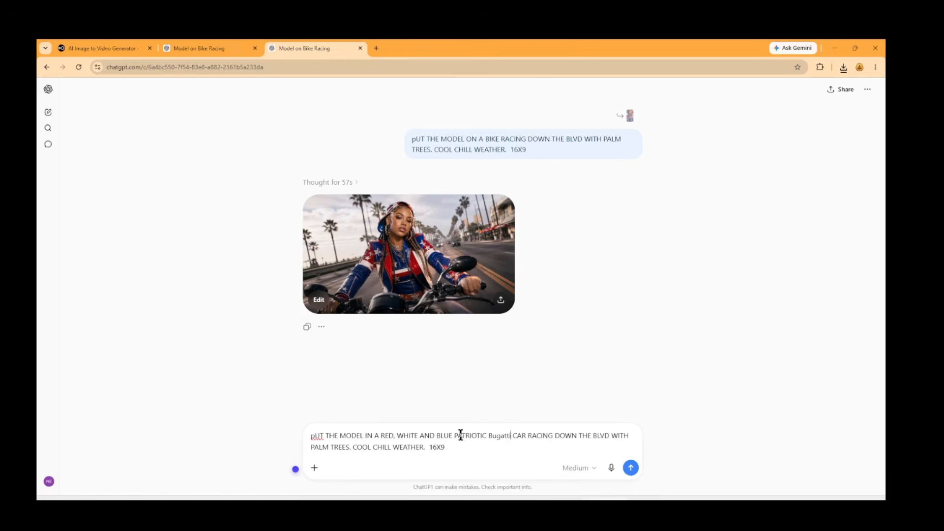
pyautogui.click(487, 435)
pyautogui.write('STAR')
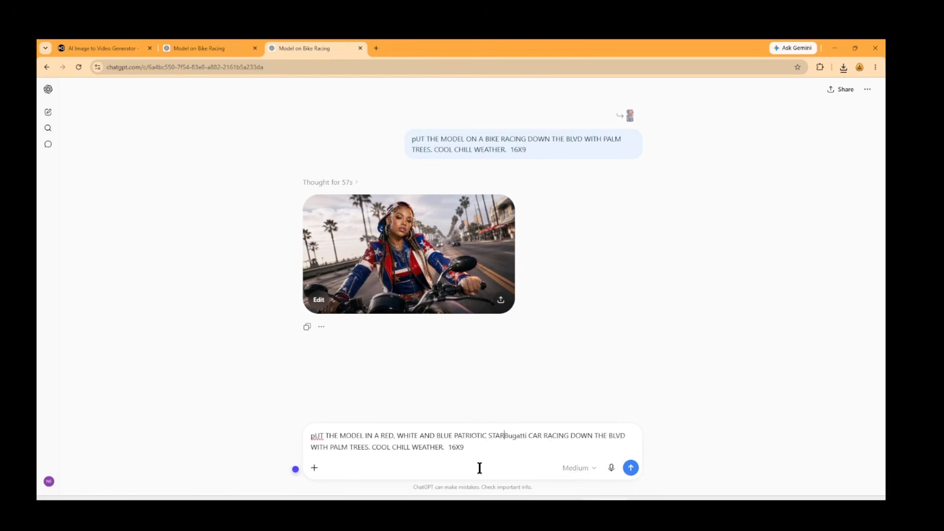
pyautogui.write('S AND STRIPES')
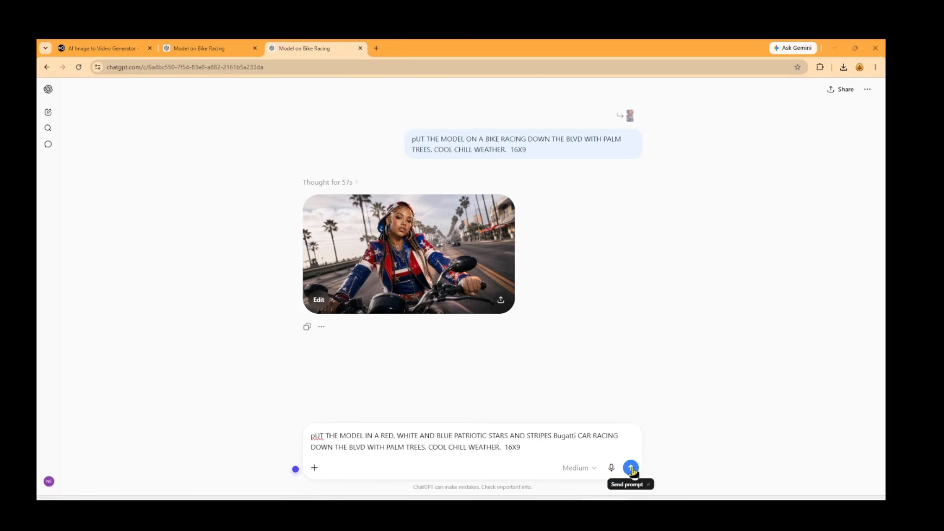
pyautogui.click(631, 468)
# Switch to OpenArt and create a 10 s Kling 2.6 video with the motorcycle image as start frame and the copied bike prompt.
pyautogui.click(101, 48)
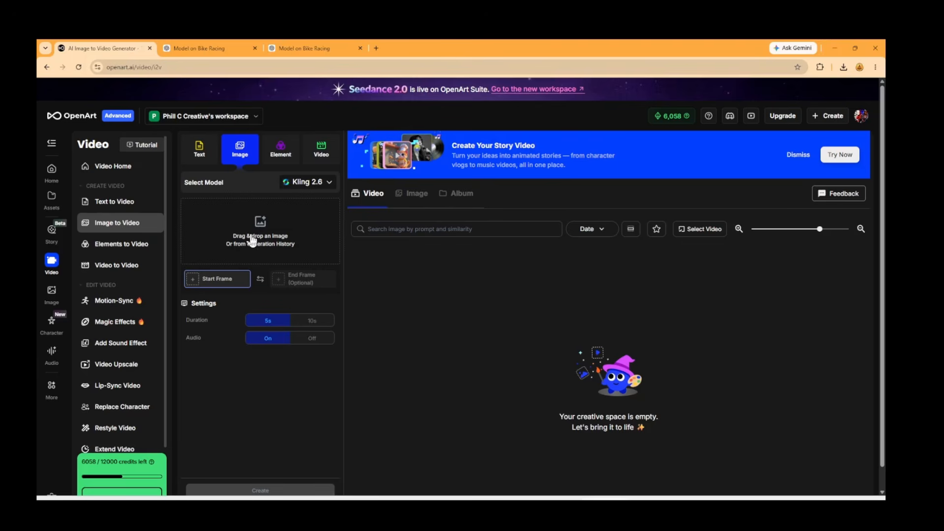
pyautogui.click(311, 322)
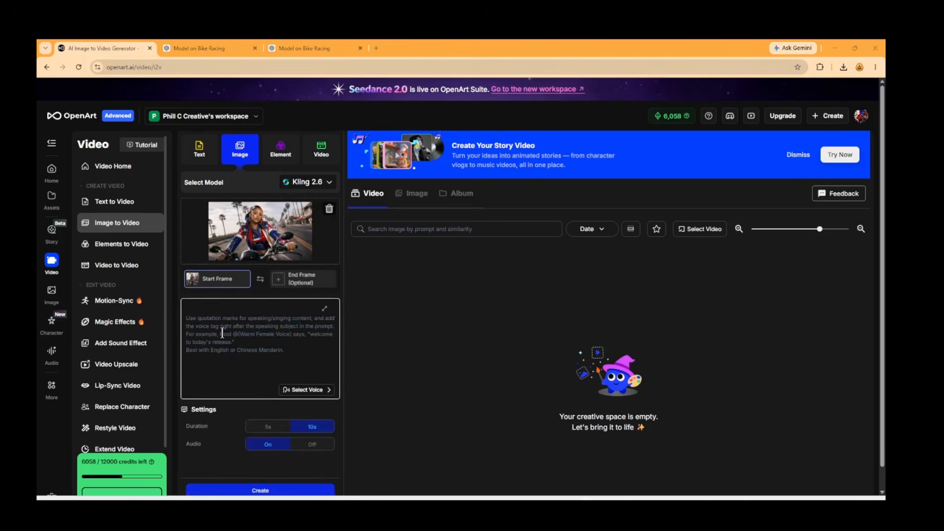
pyautogui.click(222, 334)
pyautogui.hotkey('ctrl', 'v')
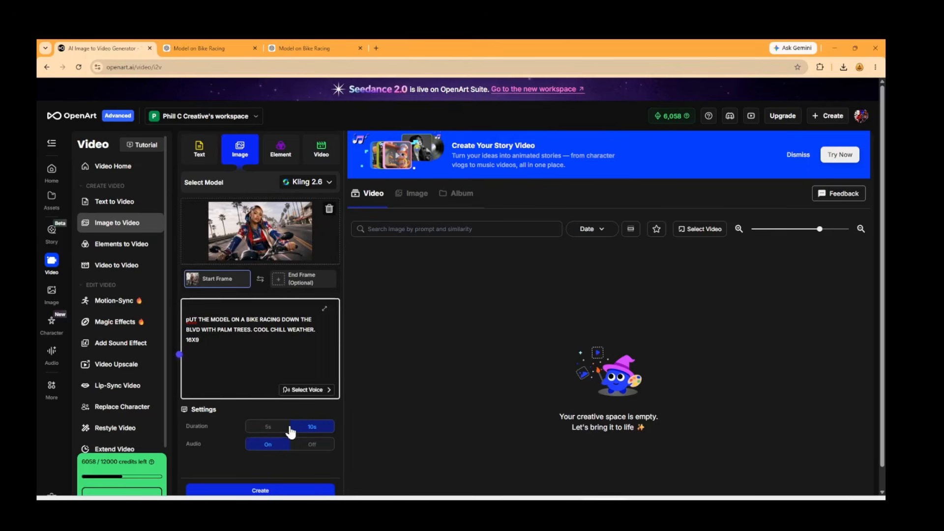
pyautogui.scroll(-1, 302, 435)
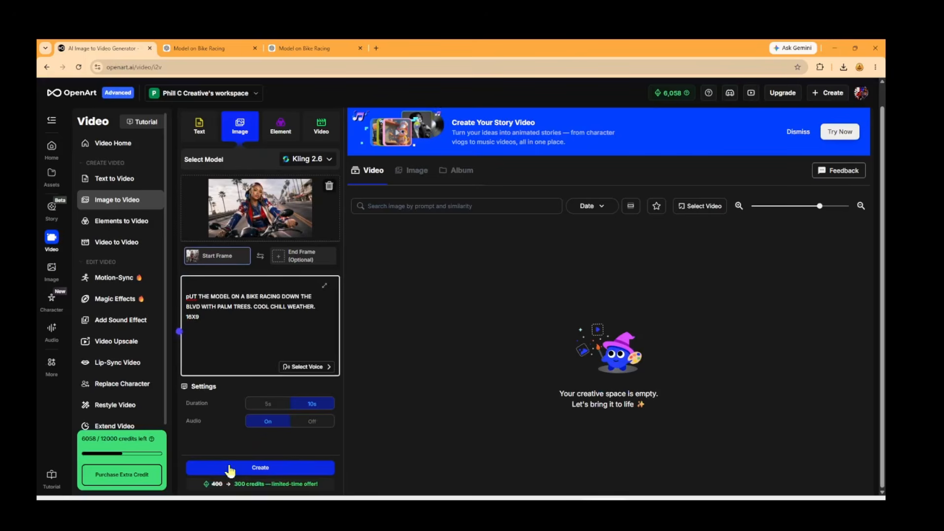
pyautogui.click(266, 404)
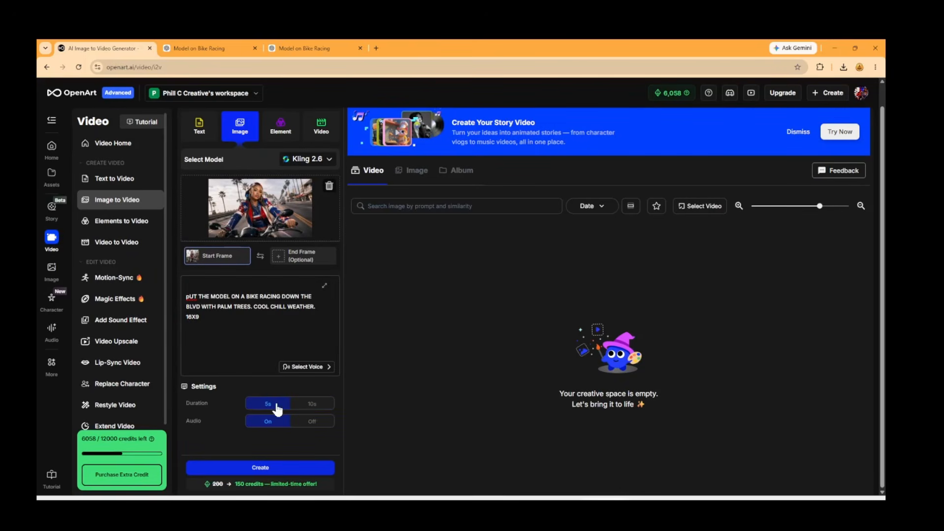
pyautogui.click(297, 406)
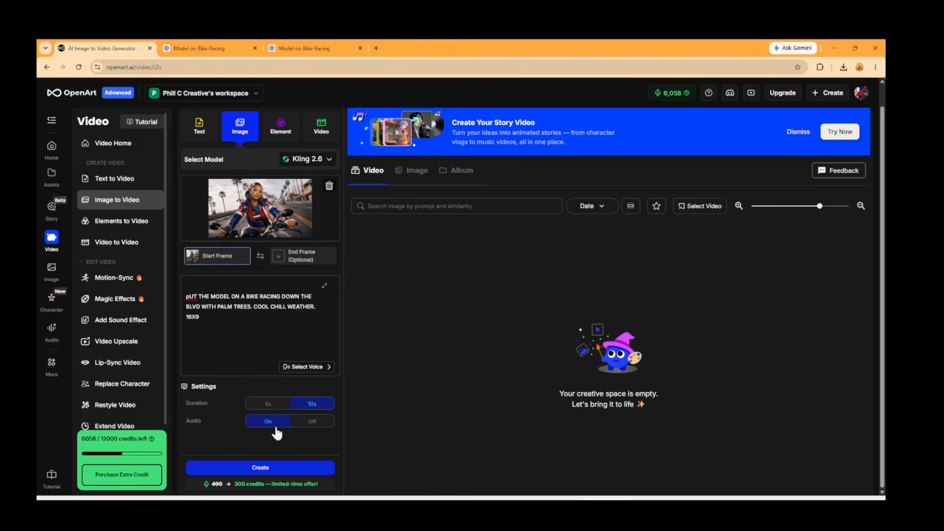
pyautogui.click(279, 469)
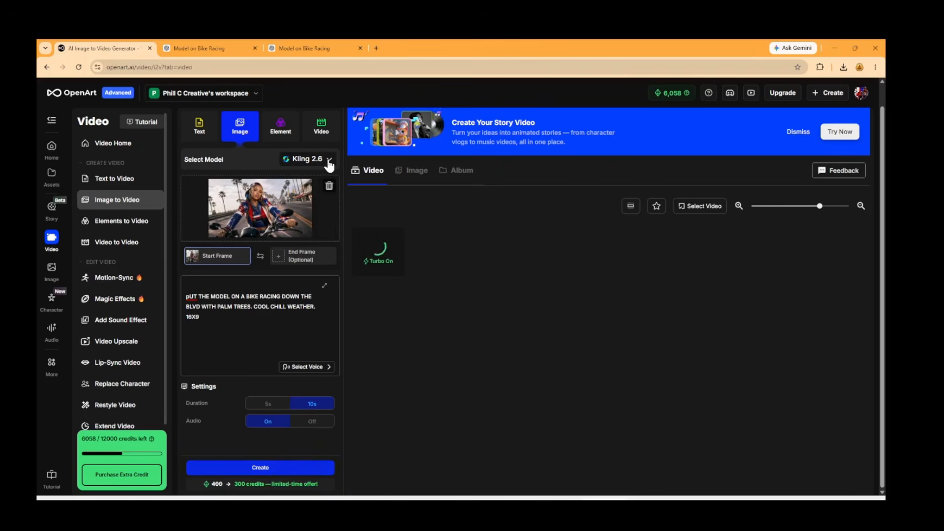
# Change the video model to Seedance 1.5 Pro and try 480p resolution before settling on 720p.
pyautogui.click(311, 158)
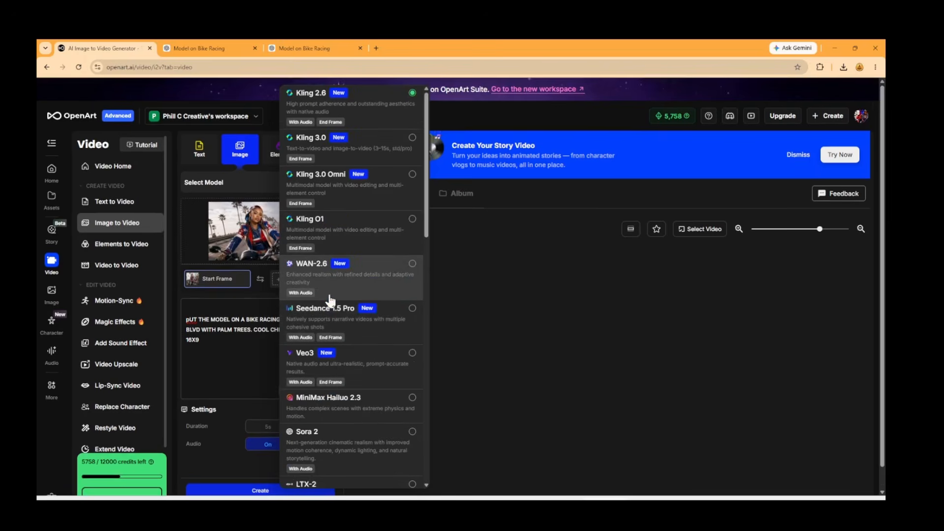
pyautogui.click(315, 319)
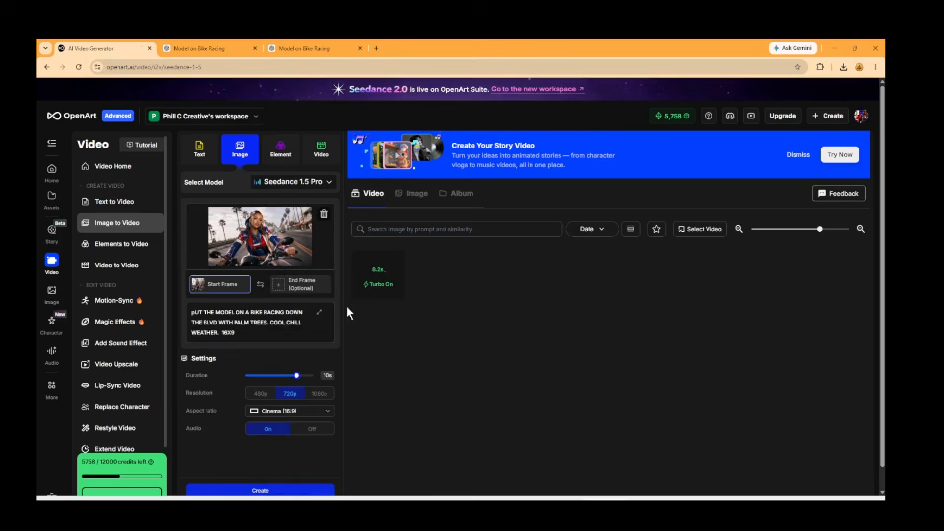
pyautogui.scroll(-1, 295, 433)
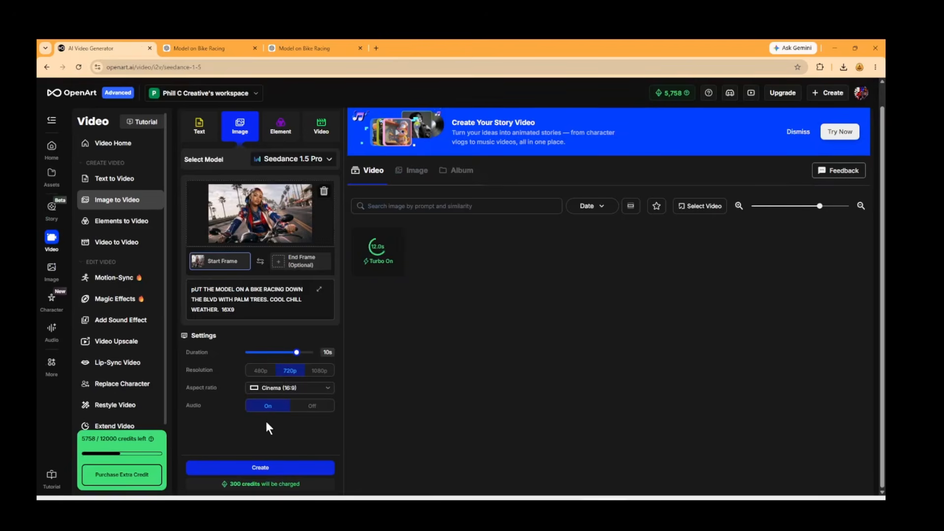
pyautogui.click(261, 372)
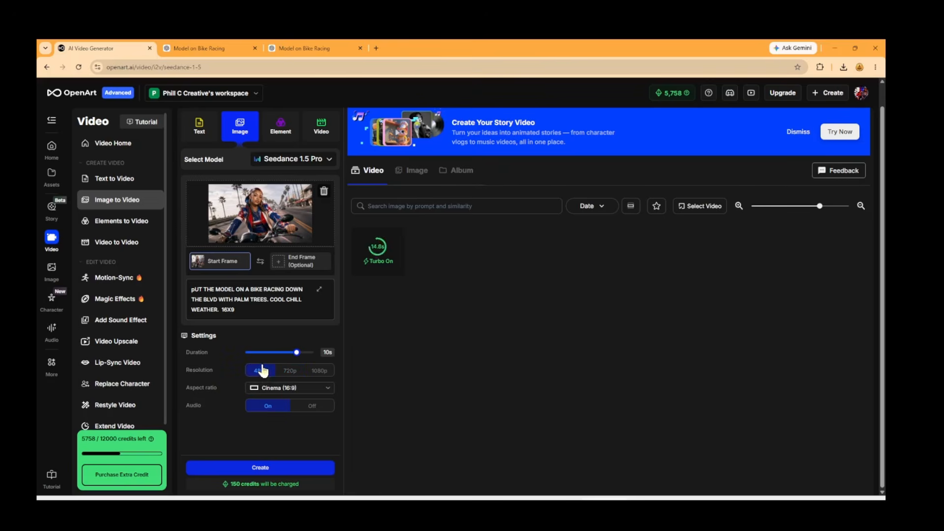
pyautogui.click(290, 372)
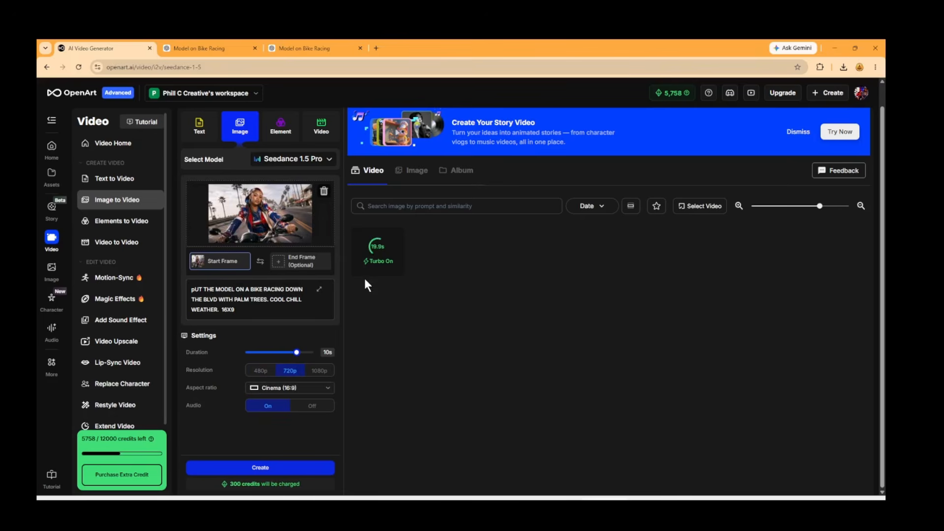
# Switch to the ChatGPT chat with the stars-and-stripes Bugatti image and download that image from its sharing options.
pyautogui.click(296, 49)
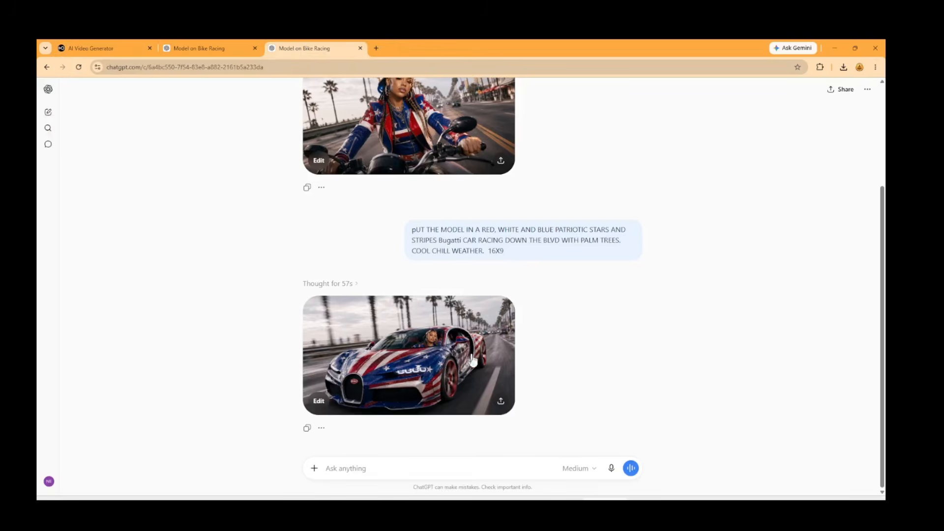
pyautogui.keyDown('ctrl'); pyautogui.scroll(5, 472, 361); pyautogui.keyUp('ctrl')
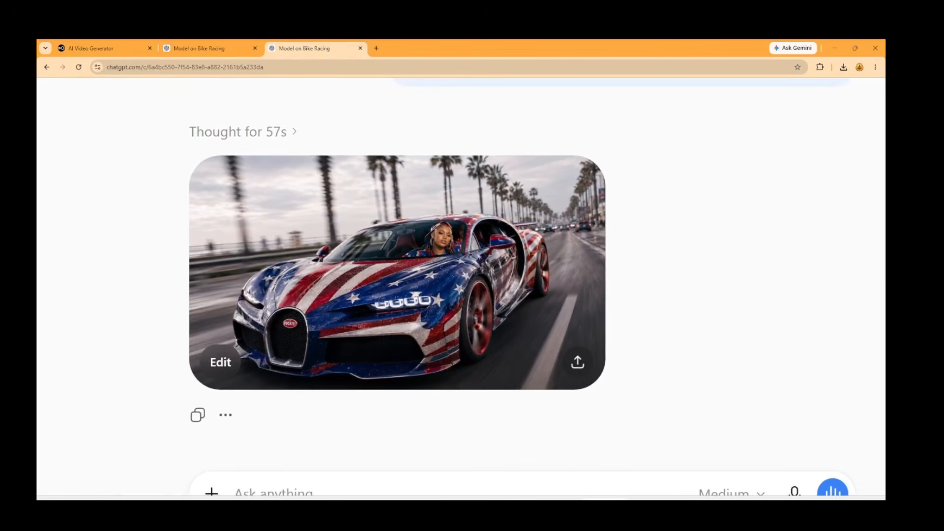
pyautogui.click(578, 364)
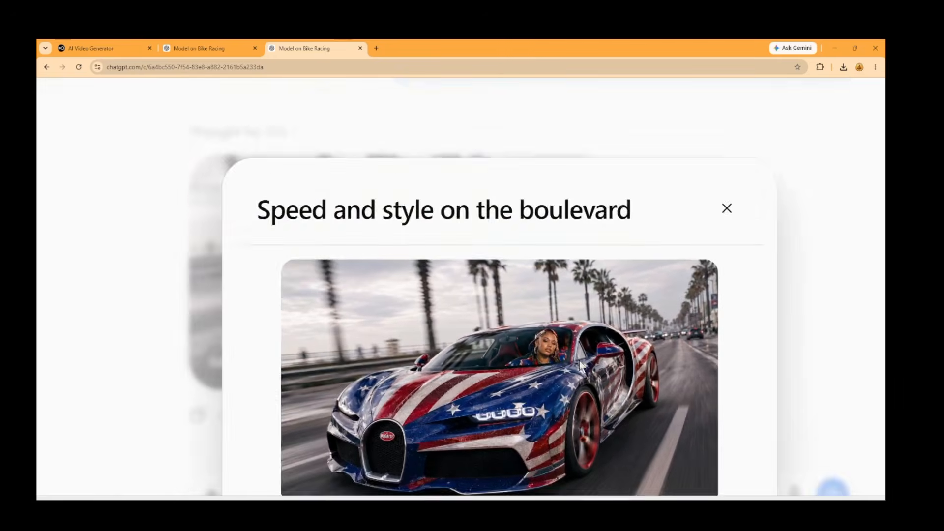
pyautogui.scroll(-5, 531, 344)
pyautogui.click(699, 313)
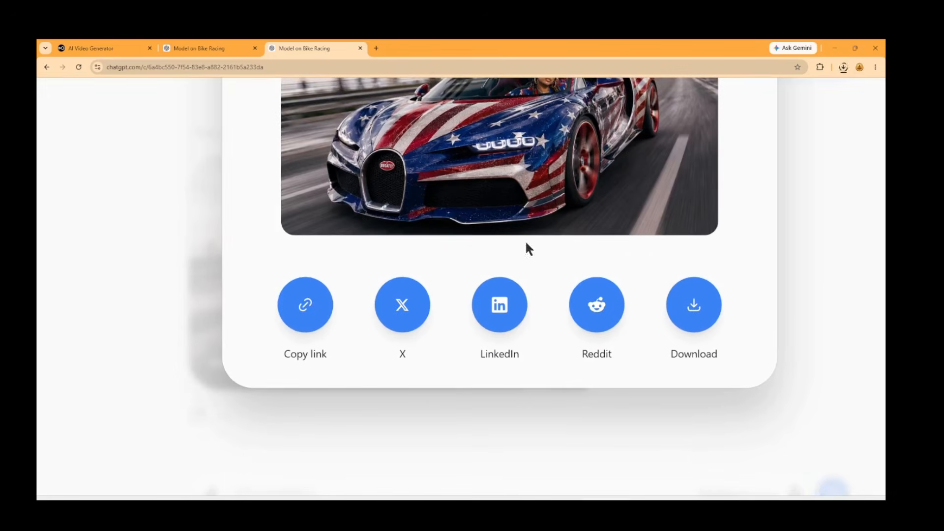
# Return to OpenArt and create a 10 s, 720p Seedance 1.5 Pro video with the Bugatti start frame and the car-racing prompt.
pyautogui.hotkey('ctrl', '1')
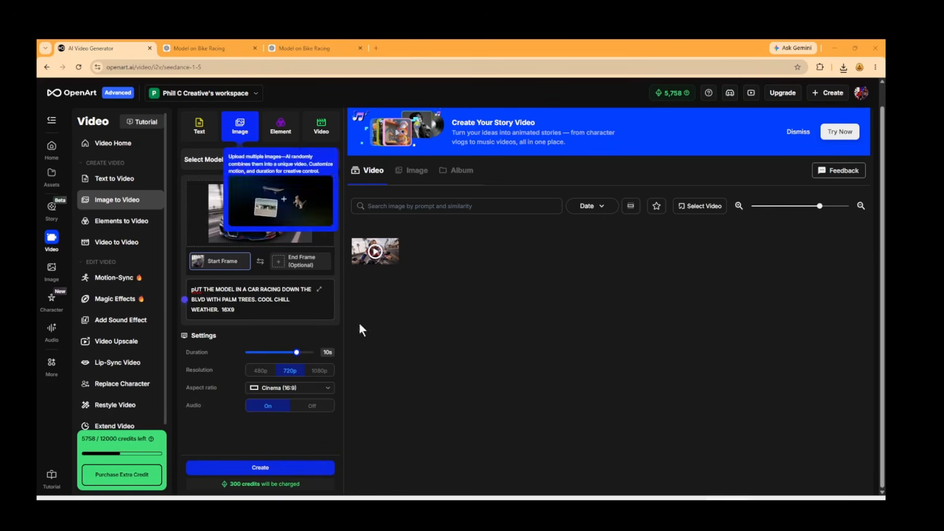
pyautogui.click(294, 473)
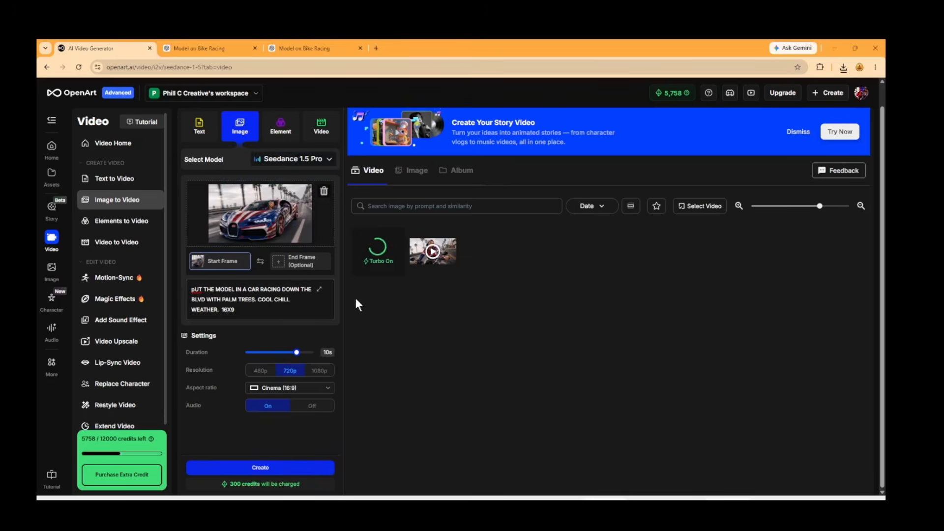
# Open the finished motorcycle video, download it as MP4 and watch it in full screen.
pyautogui.click(432, 251)
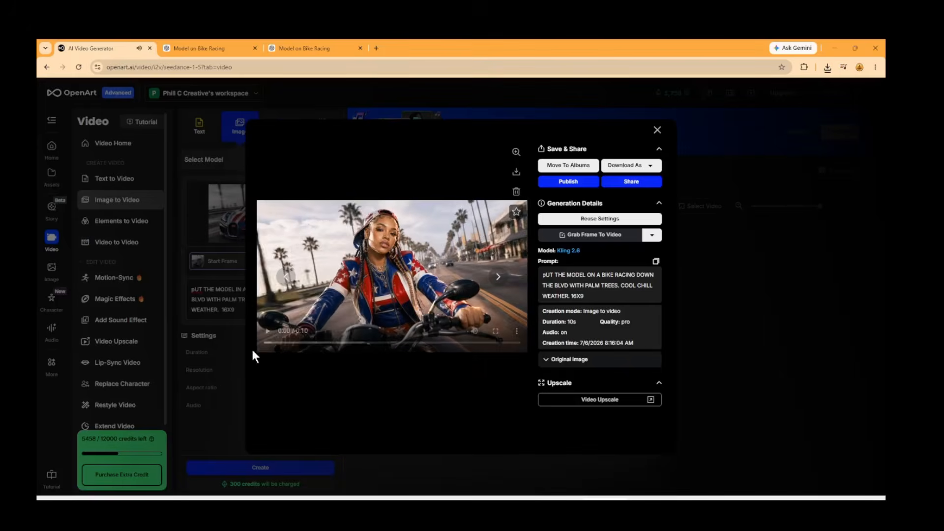
pyautogui.click(267, 330)
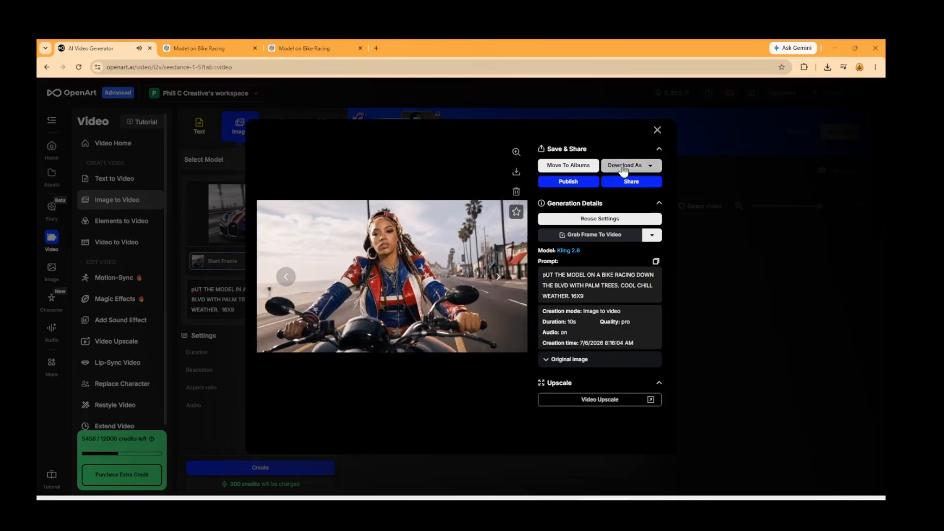
pyautogui.click(624, 169)
pyautogui.click(662, 190)
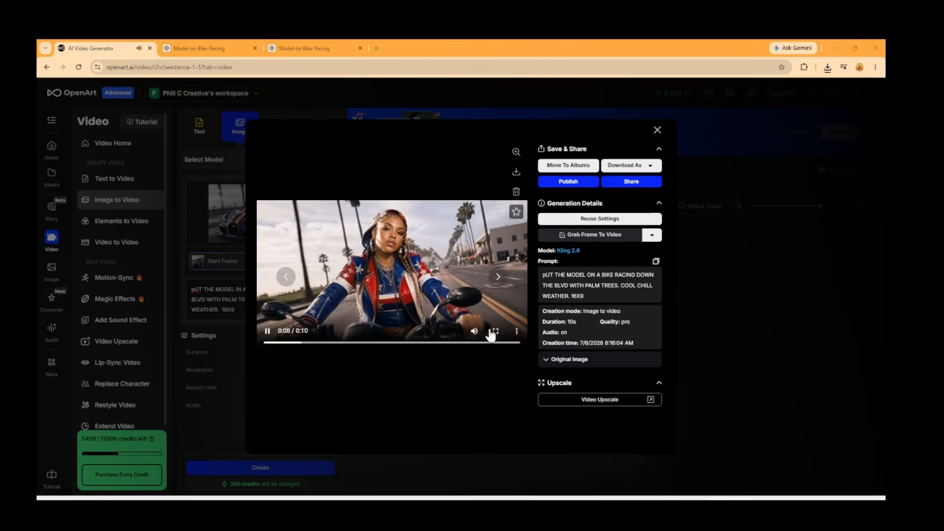
pyautogui.click(495, 338)
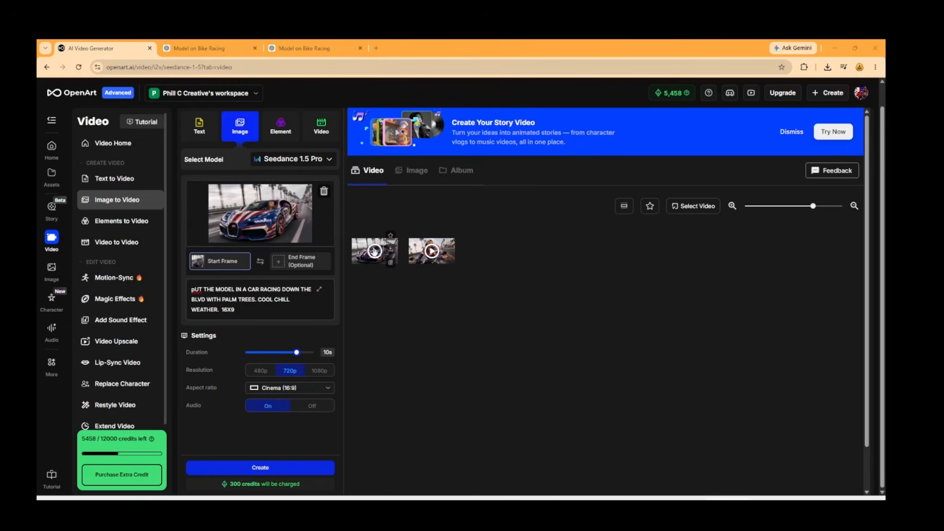
# Play the finished Bugatti video in full screen and download it as MP4 with audio.
pyautogui.click(374, 251)
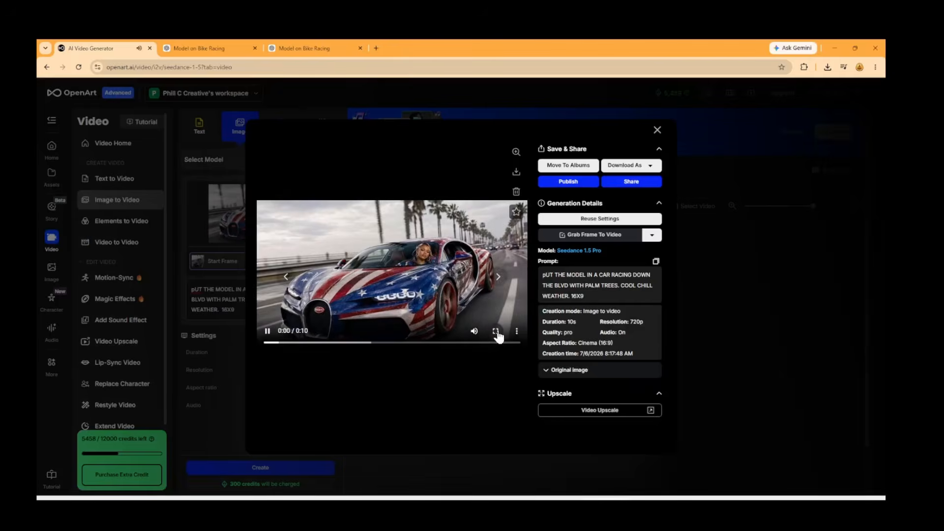
pyautogui.click(495, 332)
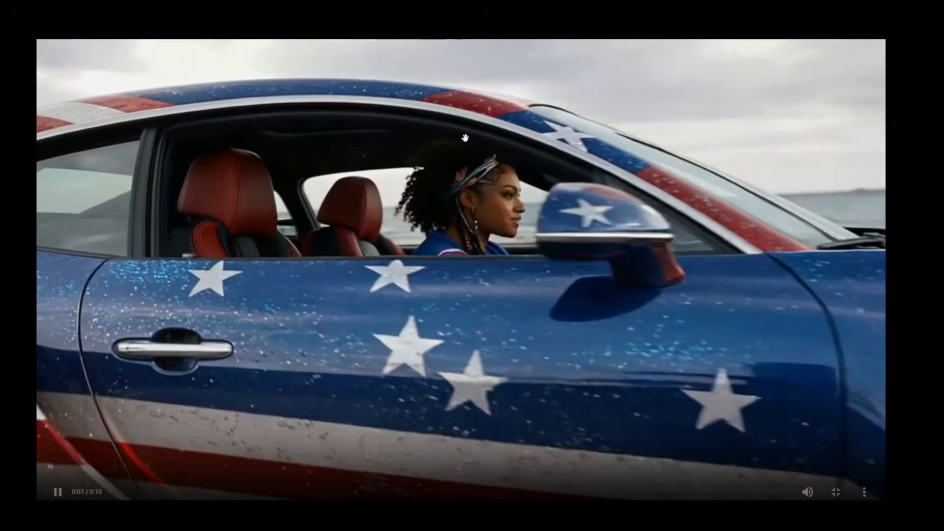
pyautogui.press('space')
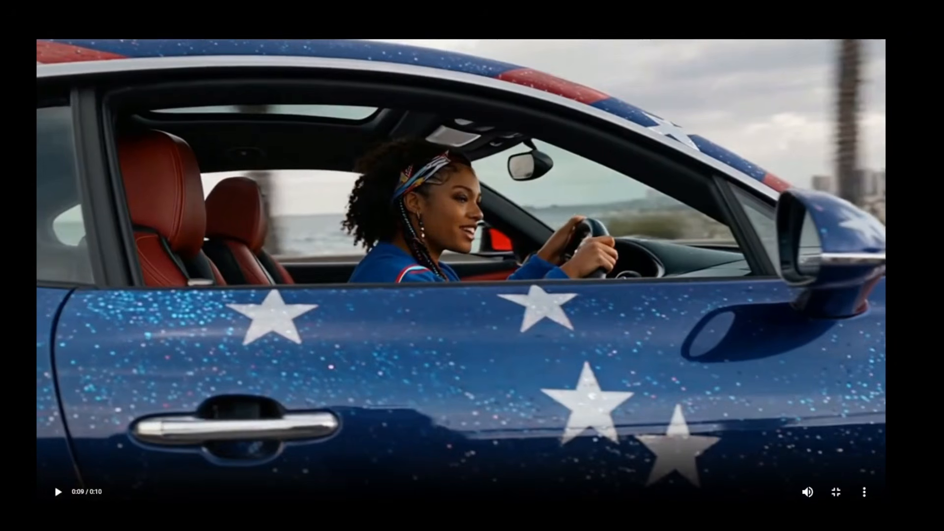
pyautogui.click(836, 492)
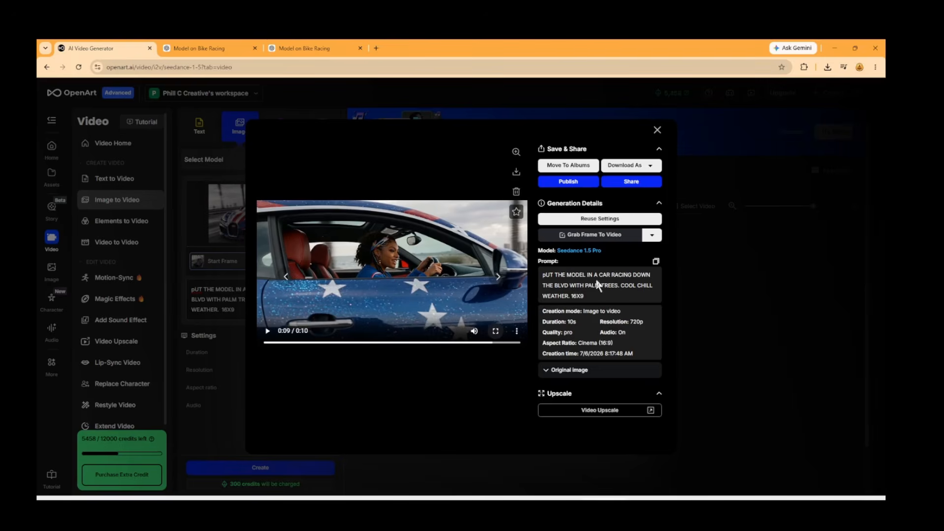
pyautogui.click(644, 166)
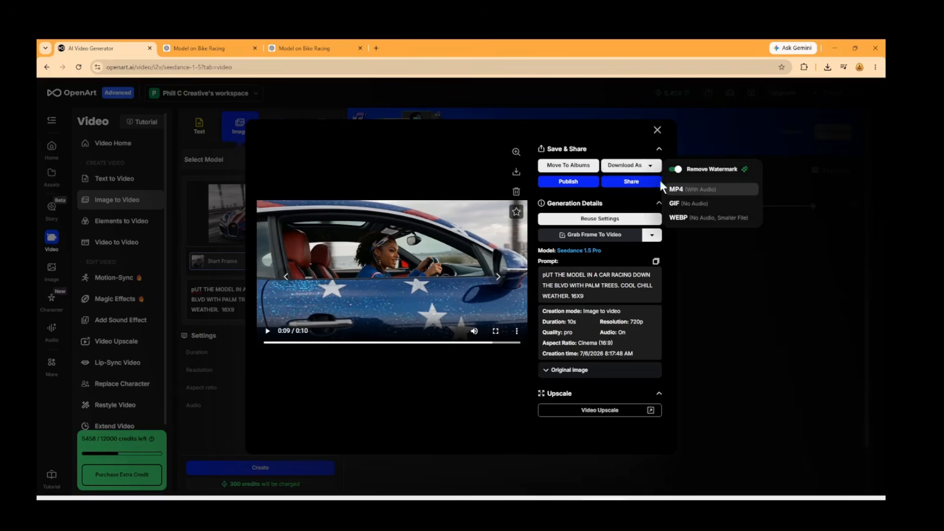
pyautogui.click(687, 192)
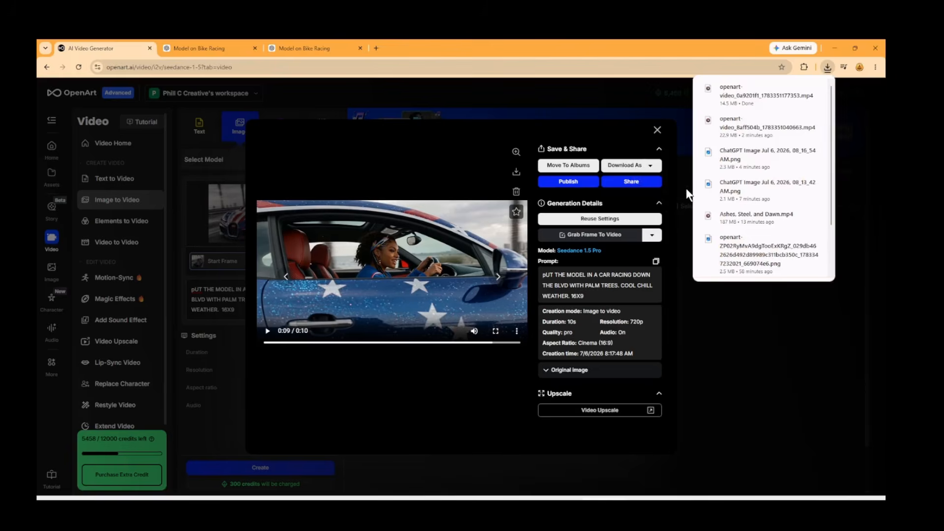
pyautogui.click(816, 322)
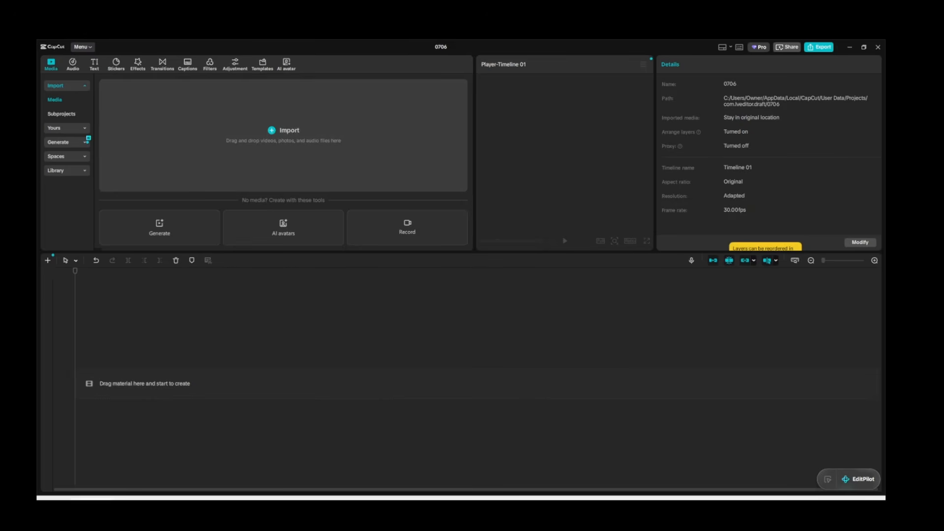
# In CapCut, import both OpenArt clips and the Ashes, Steel, and Dawn music video, and add the music video to the timeline.
pyautogui.moveTo(610, 114); pyautogui.dragTo(329, 166)
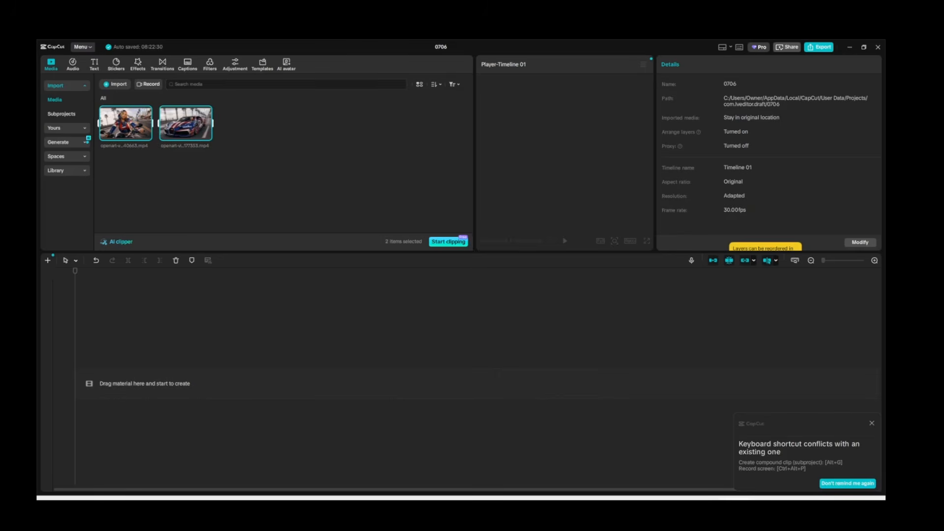
pyautogui.moveTo(610, 113); pyautogui.dragTo(273, 173)
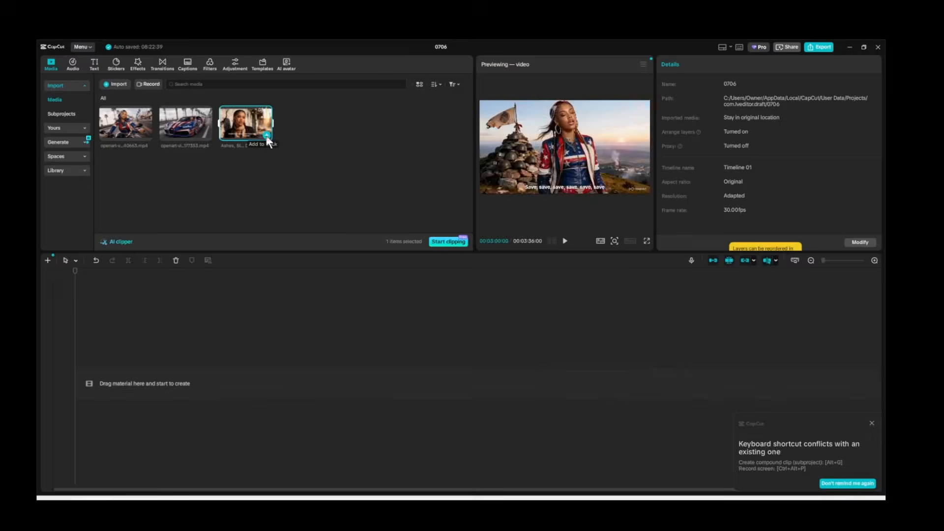
pyautogui.click(264, 138)
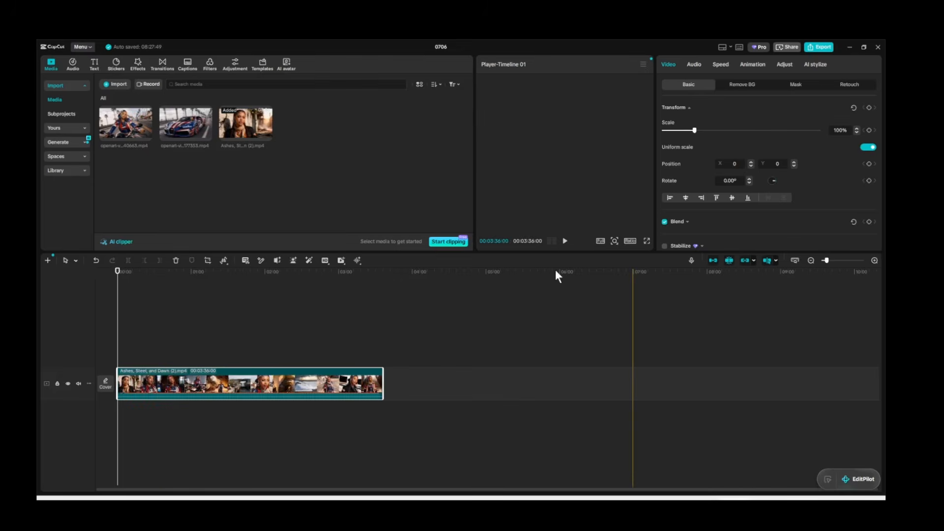
# Split the motorcycle overlay clip at 00:00:06:00 and select the piece after the cut.
pyautogui.click(874, 260)
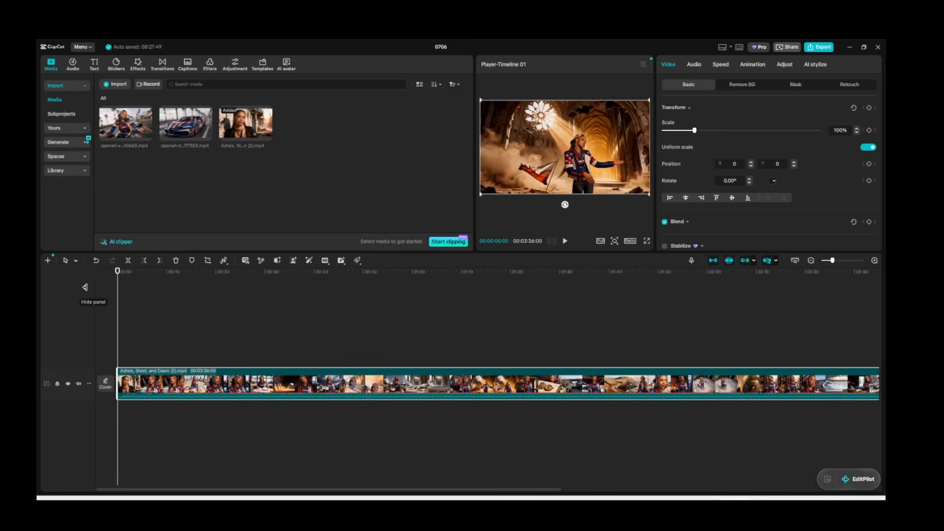
pyautogui.moveTo(163, 286); pyautogui.dragTo(106, 285)
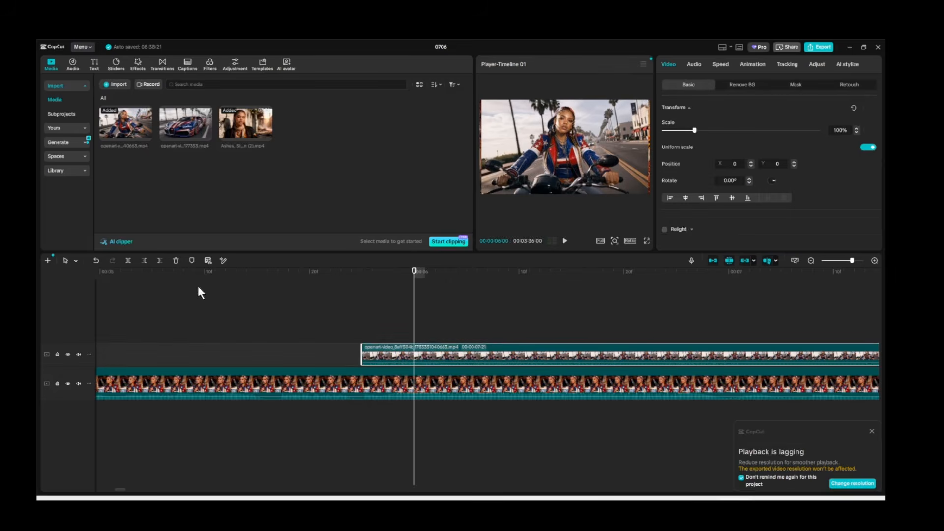
pyautogui.click(368, 355)
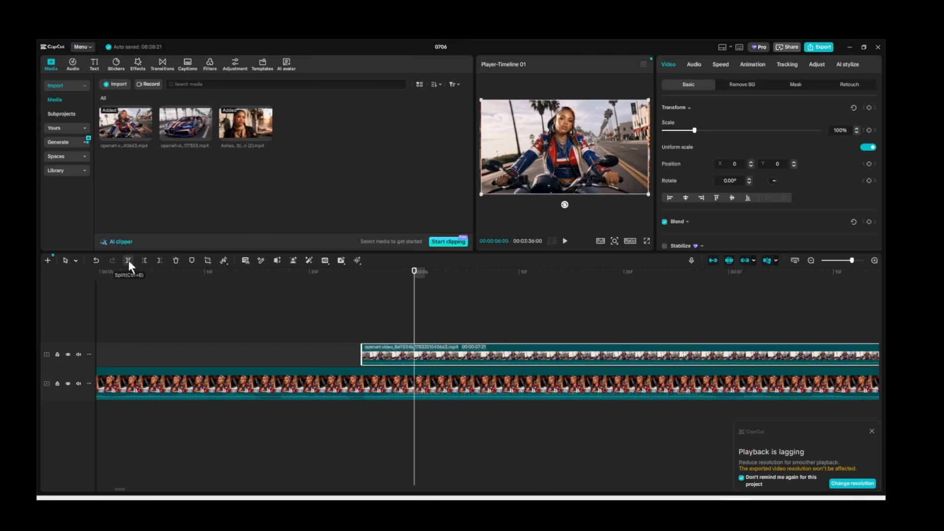
pyautogui.click(128, 261)
pyautogui.click(437, 353)
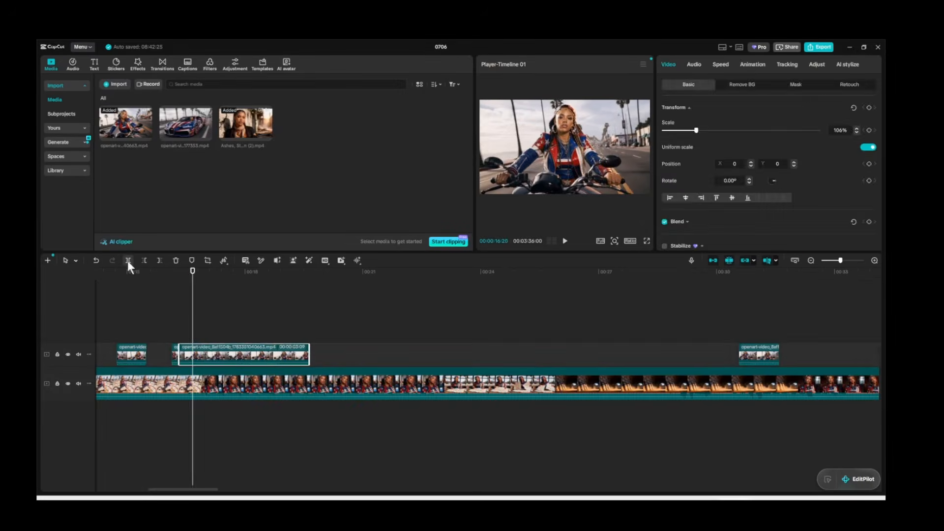
# Split the long motorcycle overlay clip at 00:00:16:25 and 00:00:17:23, spacing the short pieces apart with gaps.
pyautogui.click(127, 260)
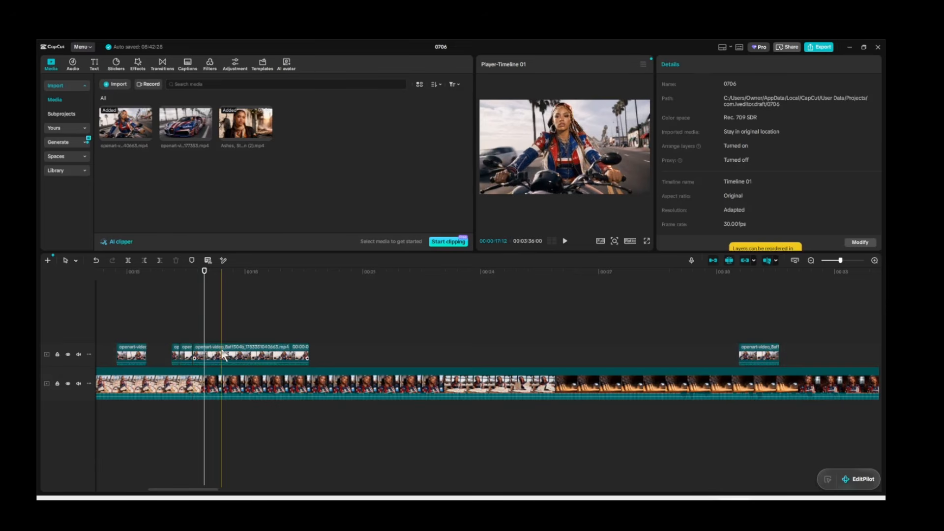
pyautogui.moveTo(224, 355); pyautogui.dragTo(350, 355)
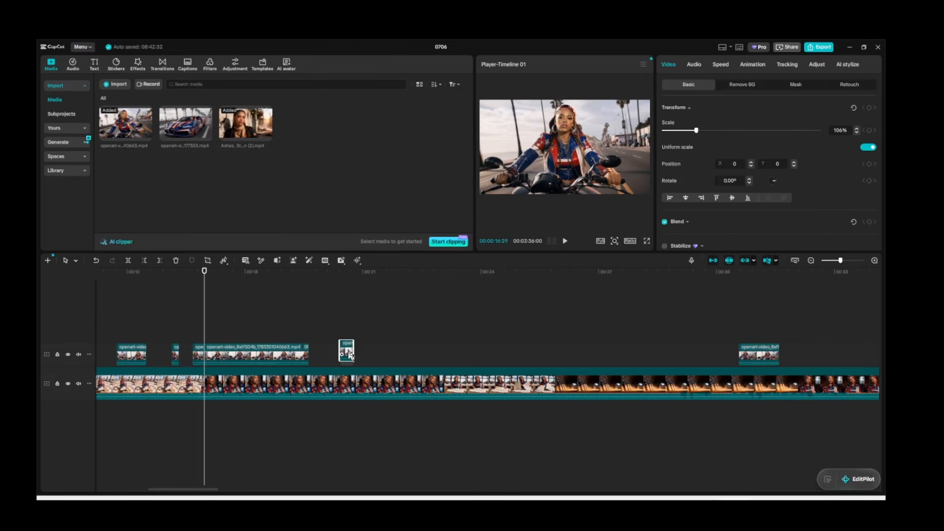
pyautogui.moveTo(214, 355); pyautogui.dragTo(225, 355)
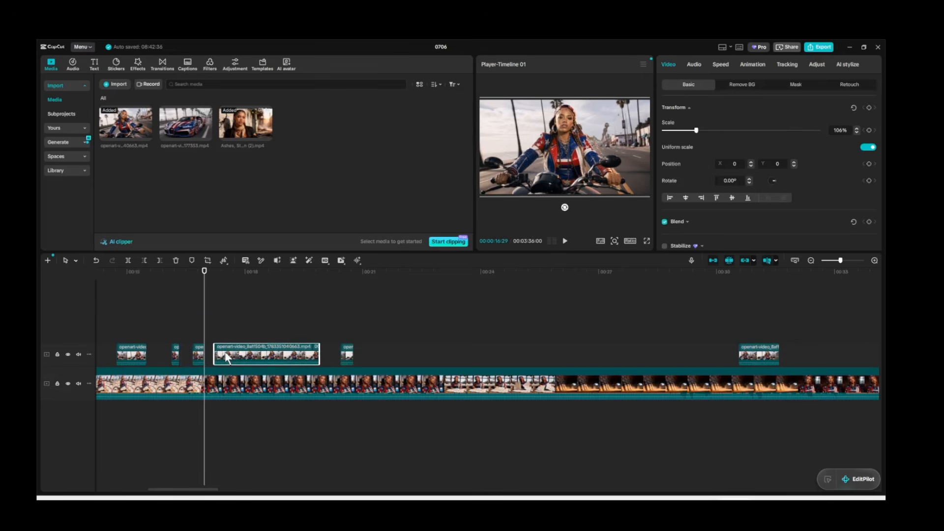
pyautogui.click(227, 352)
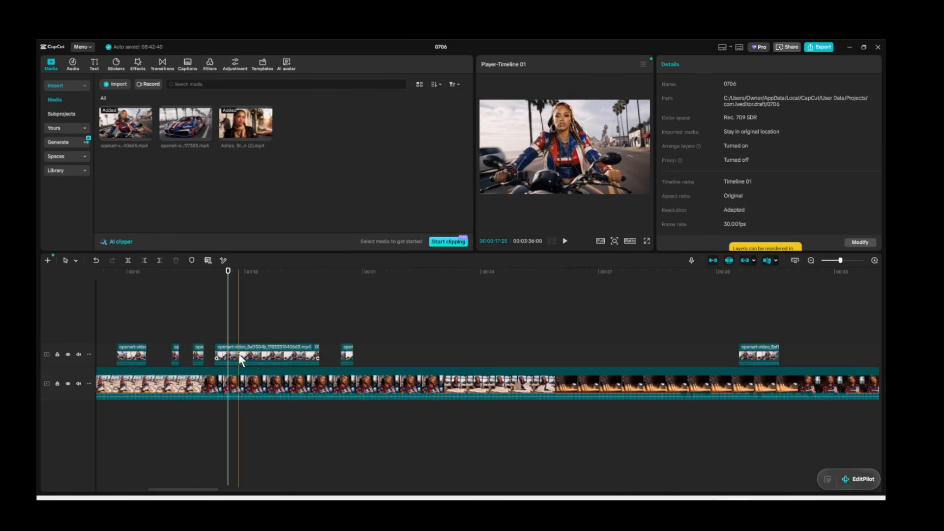
pyautogui.hotkey('ctrl', 'b')
# Play back the spaced motorcycle cuts from about 16 s to check their rhythm against the music video.
pyautogui.press('space')
pyautogui.click(171, 321)
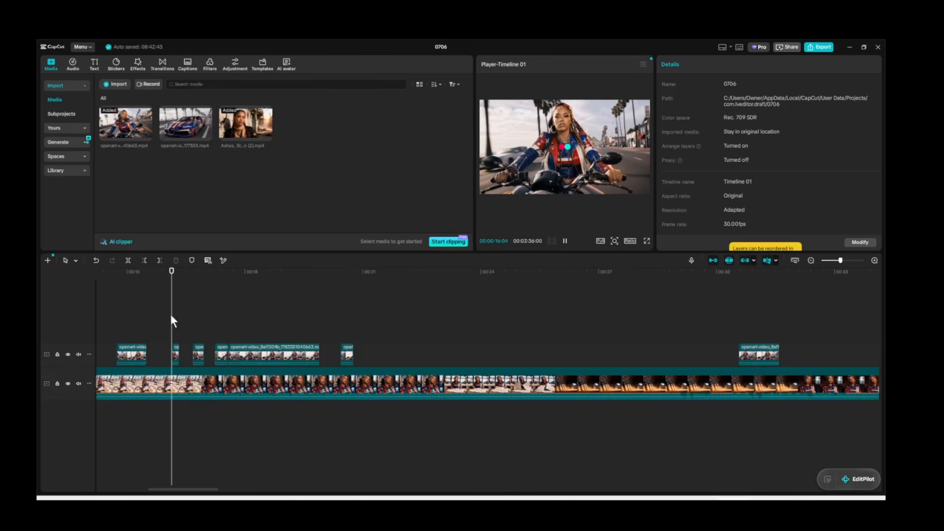
pyautogui.press('space')
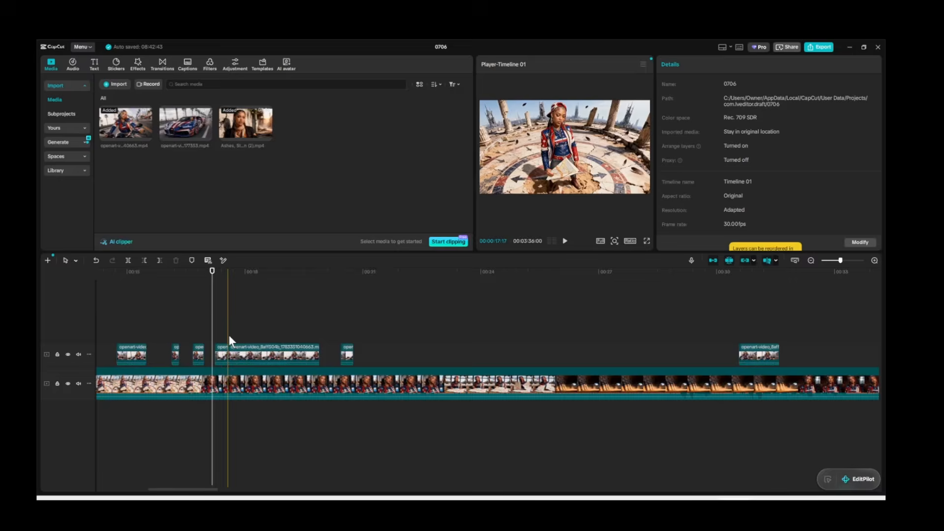
# Cut the remaining motorcycle clip into short pieces, including at 00:00:18:29, space them along the overlay track and preview the sequence.
pyautogui.moveTo(229, 339); pyautogui.dragTo(279, 357)
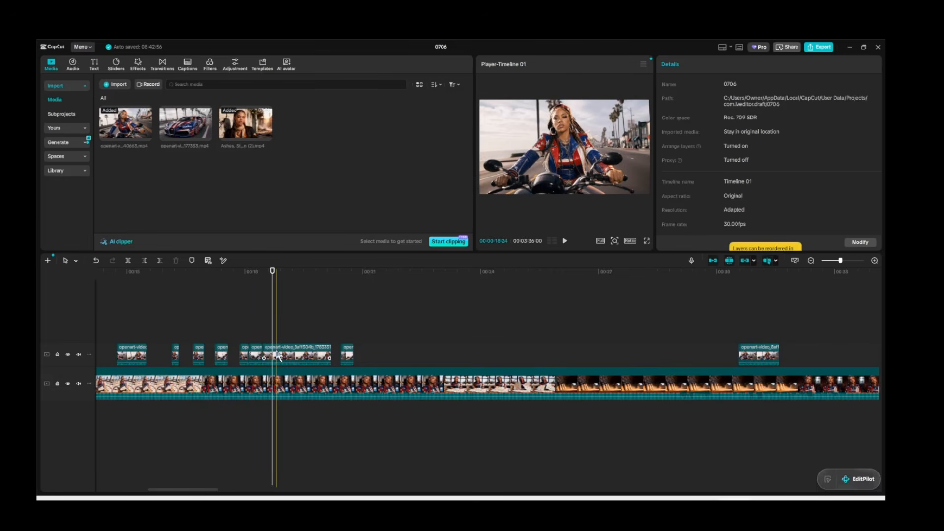
pyautogui.click(279, 357)
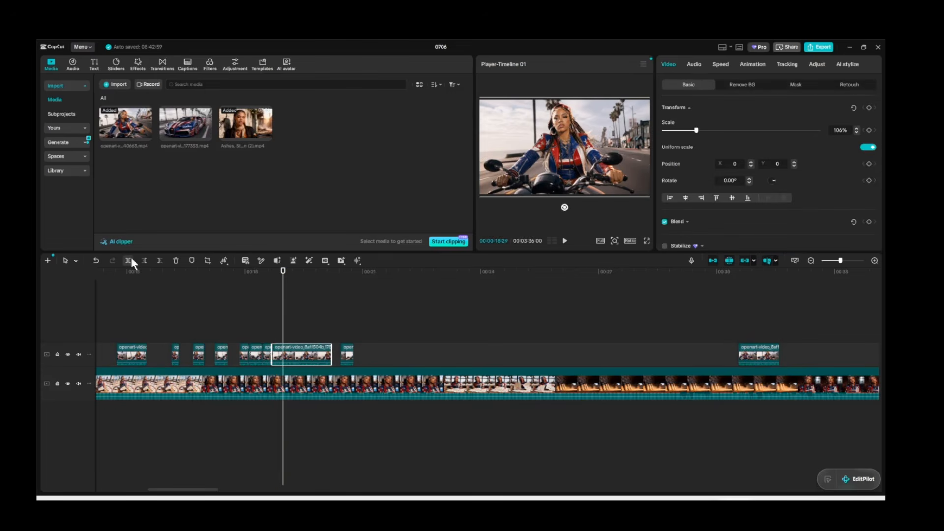
pyautogui.click(131, 261)
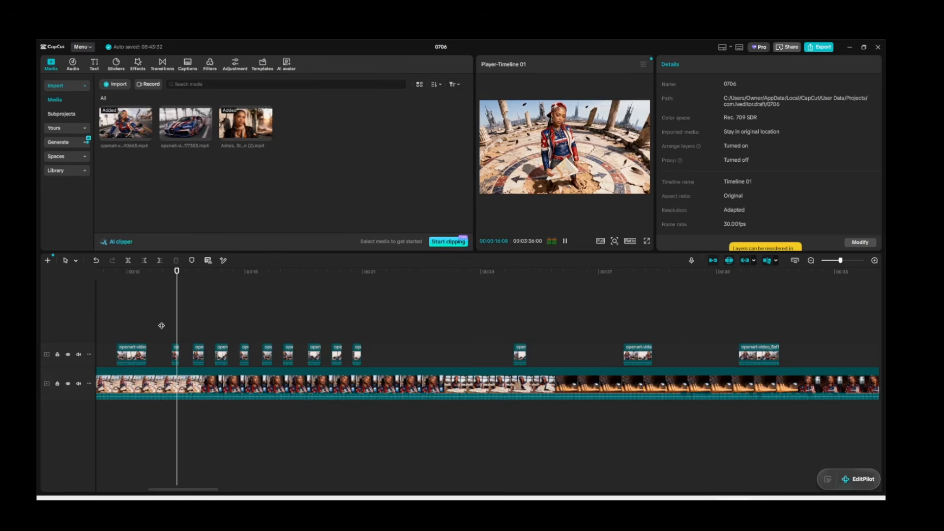
pyautogui.click(313, 353)
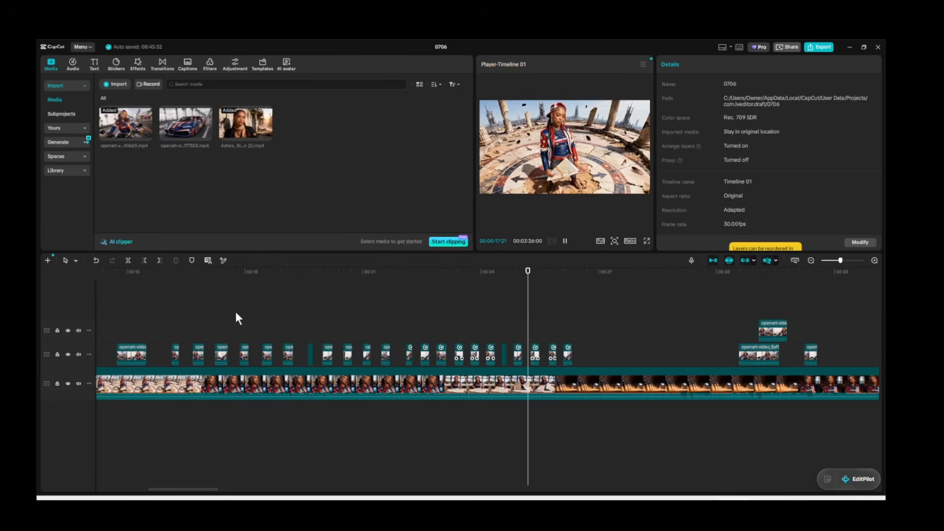
pyautogui.press('space')
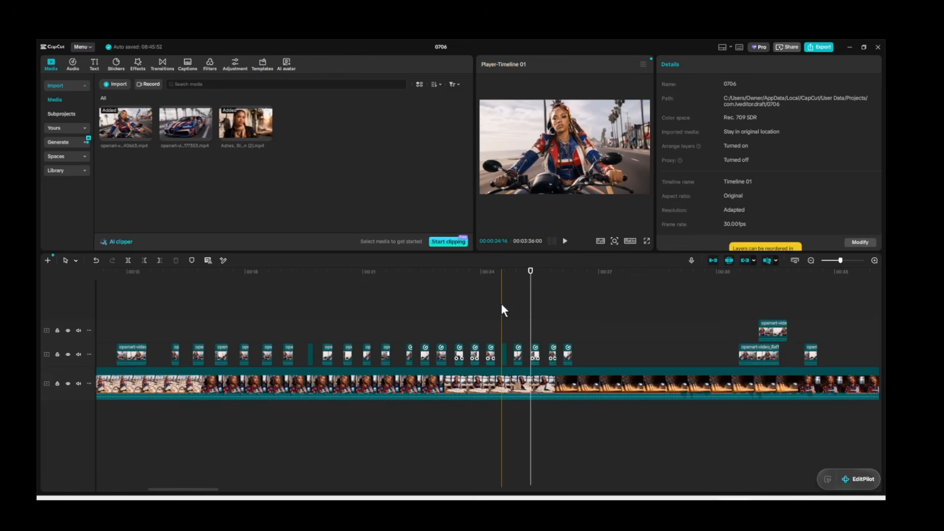
# Lower the saturation of six selected short motorcycle pieces spread along the overlay track.
pyautogui.click(512, 312)
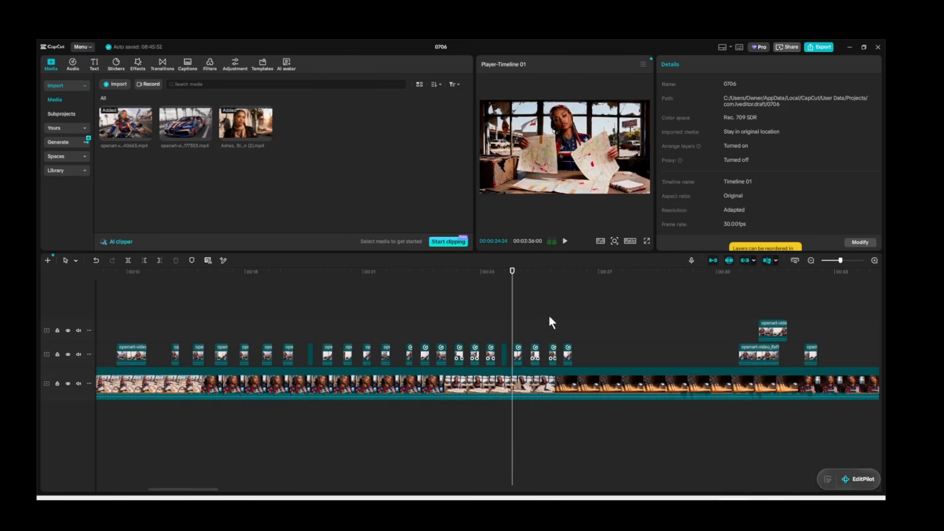
pyautogui.click(549, 319)
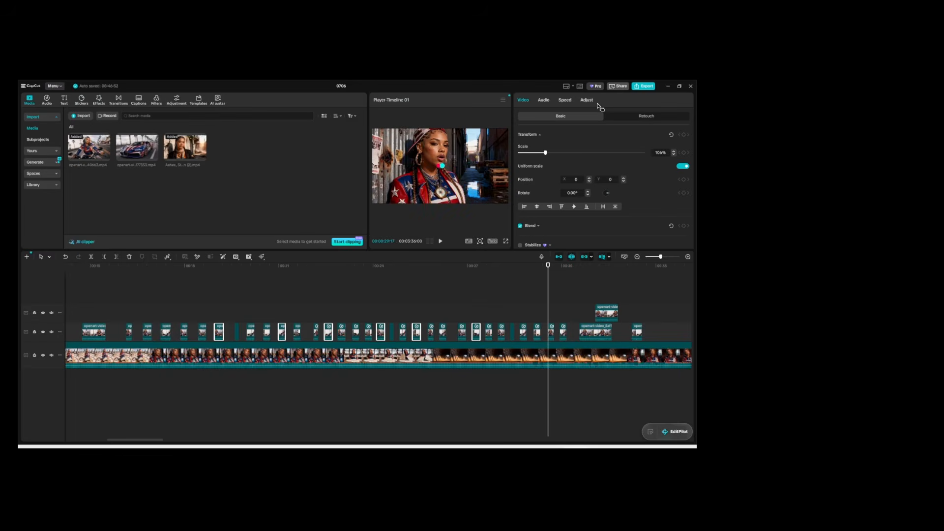
pyautogui.click(588, 100)
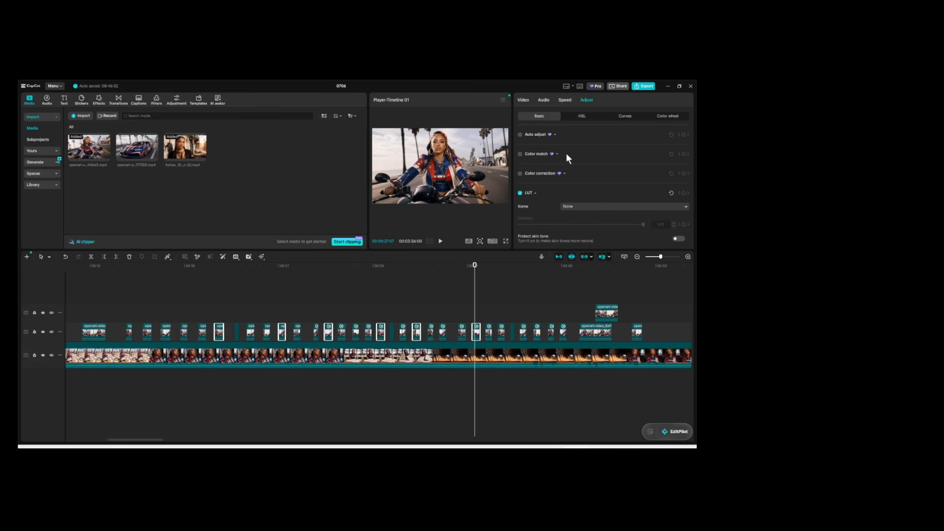
pyautogui.scroll(-3, 590, 177)
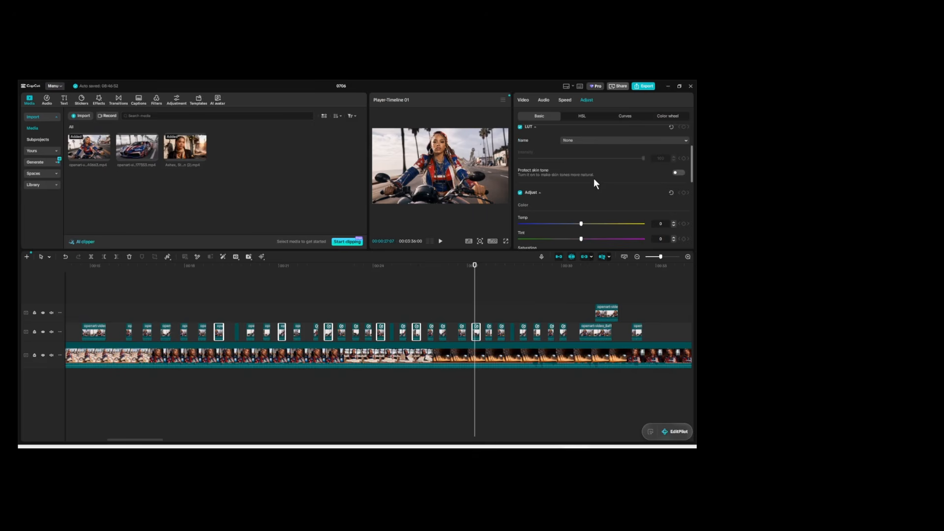
pyautogui.scroll(-2, 590, 197)
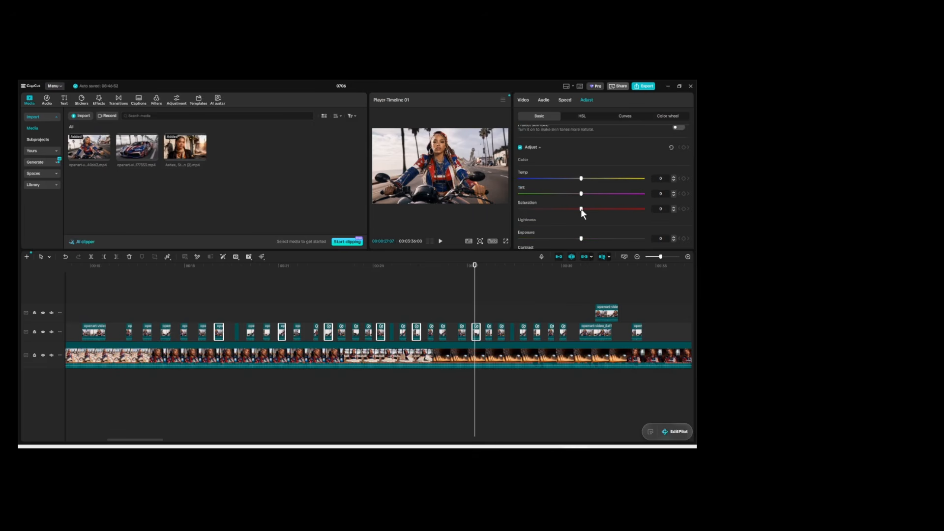
pyautogui.moveTo(581, 209); pyautogui.dragTo(531, 209)
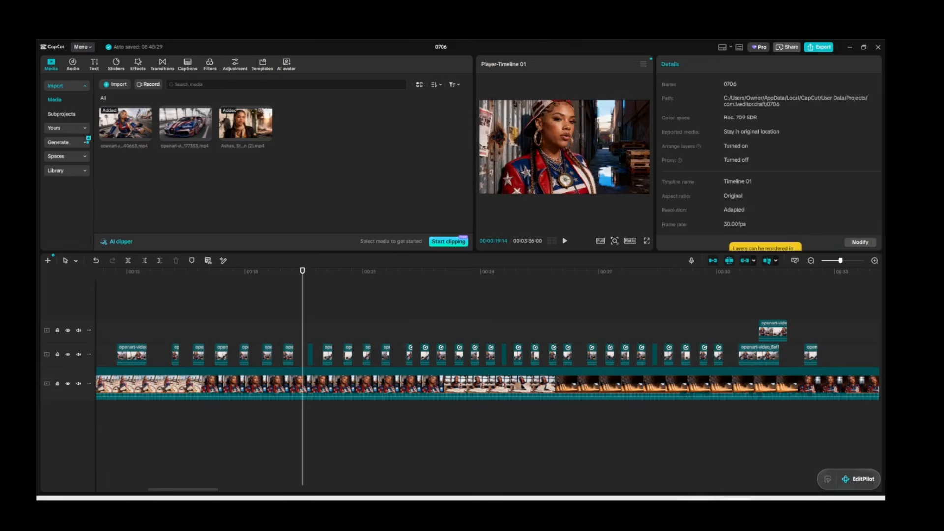
# Select the short motorcycle piece just before the 24 s mark and bring up its temperature, tint and saturation settings.
pyautogui.click(477, 356)
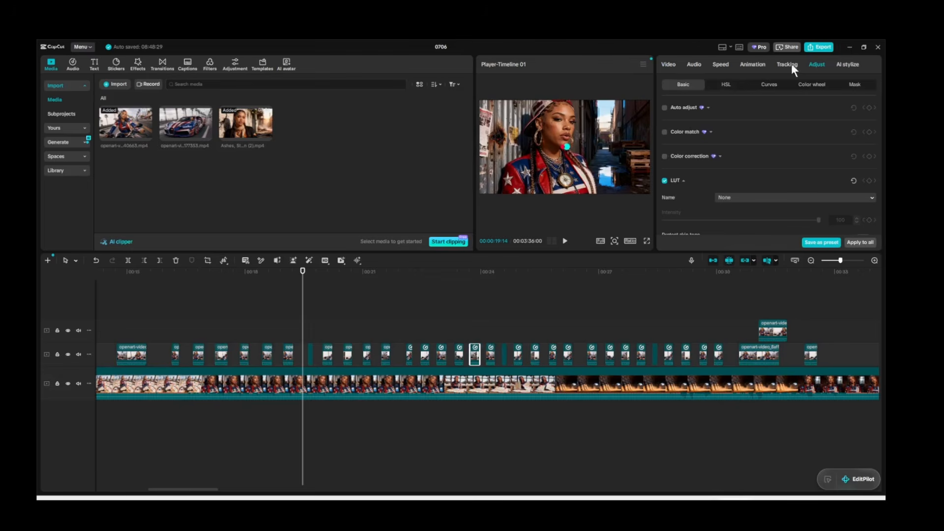
pyautogui.scroll(-1, 817, 155)
pyautogui.scroll(1, 817, 154)
pyautogui.scroll(-3, 753, 162)
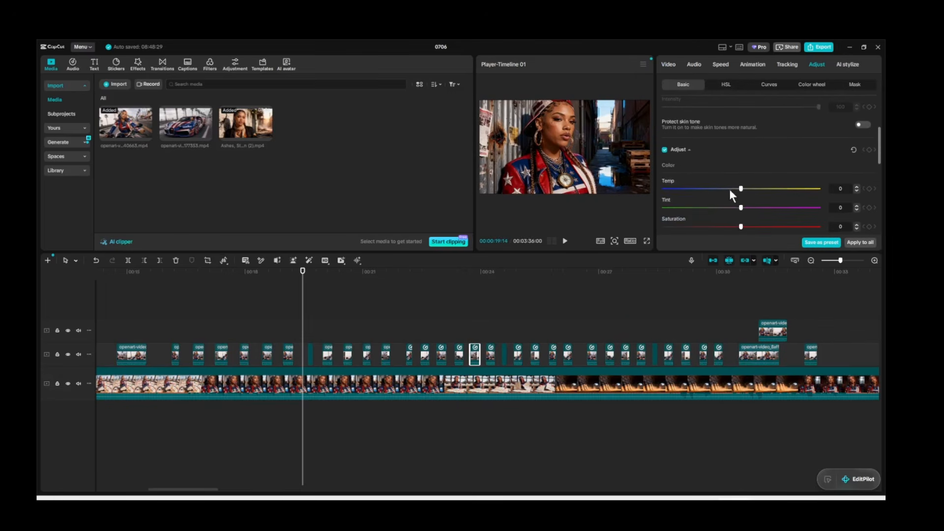